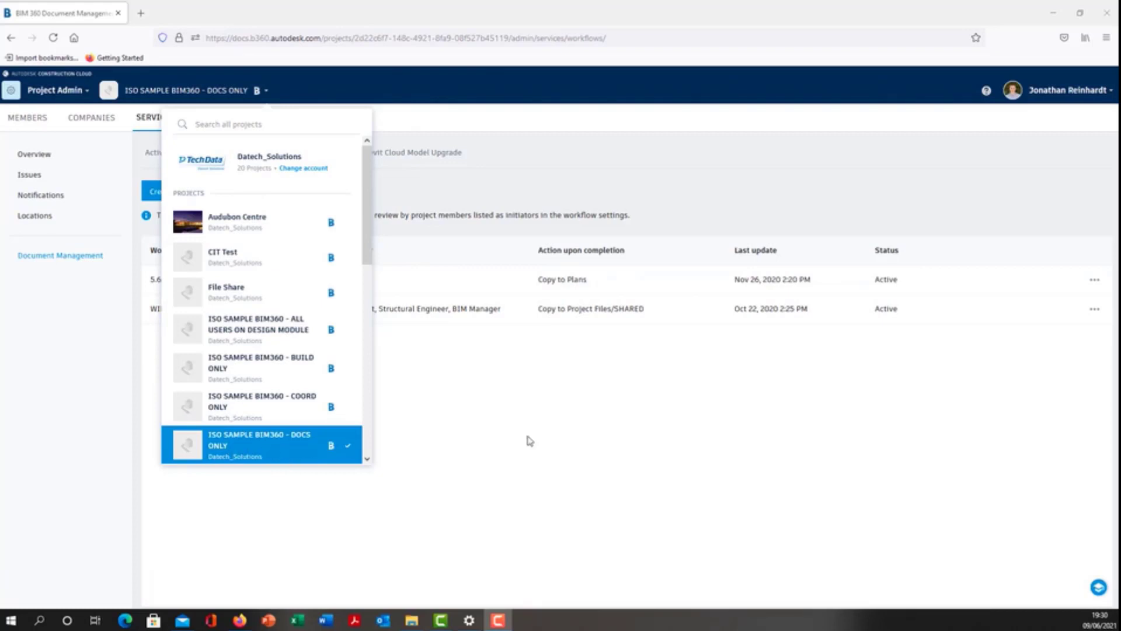
pyautogui.click(547, 409)
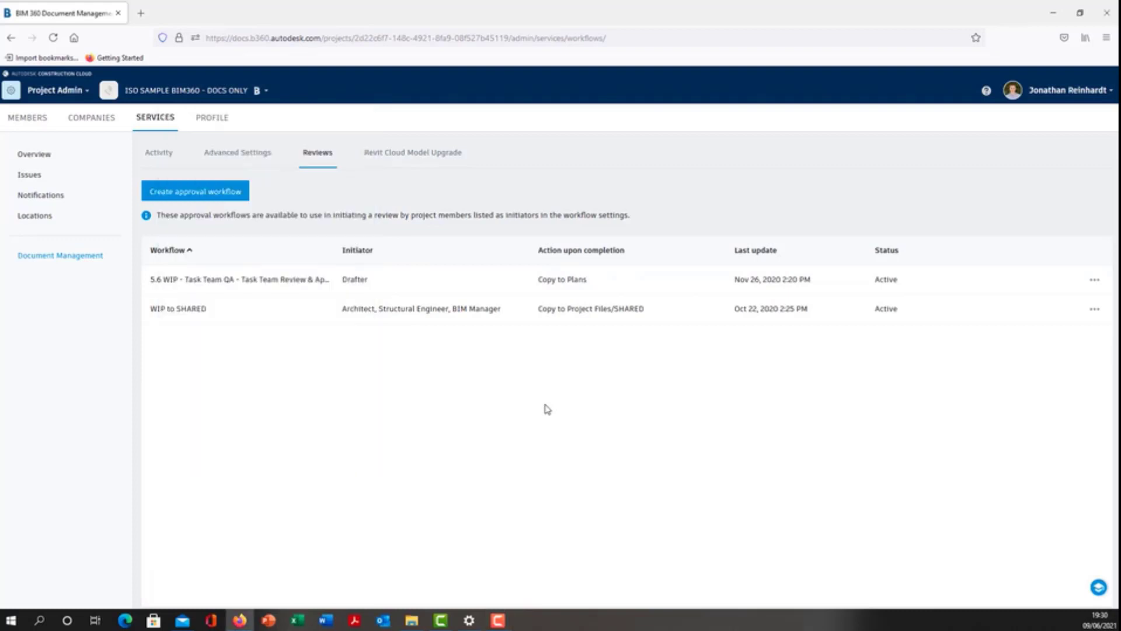
pyautogui.click(73, 93)
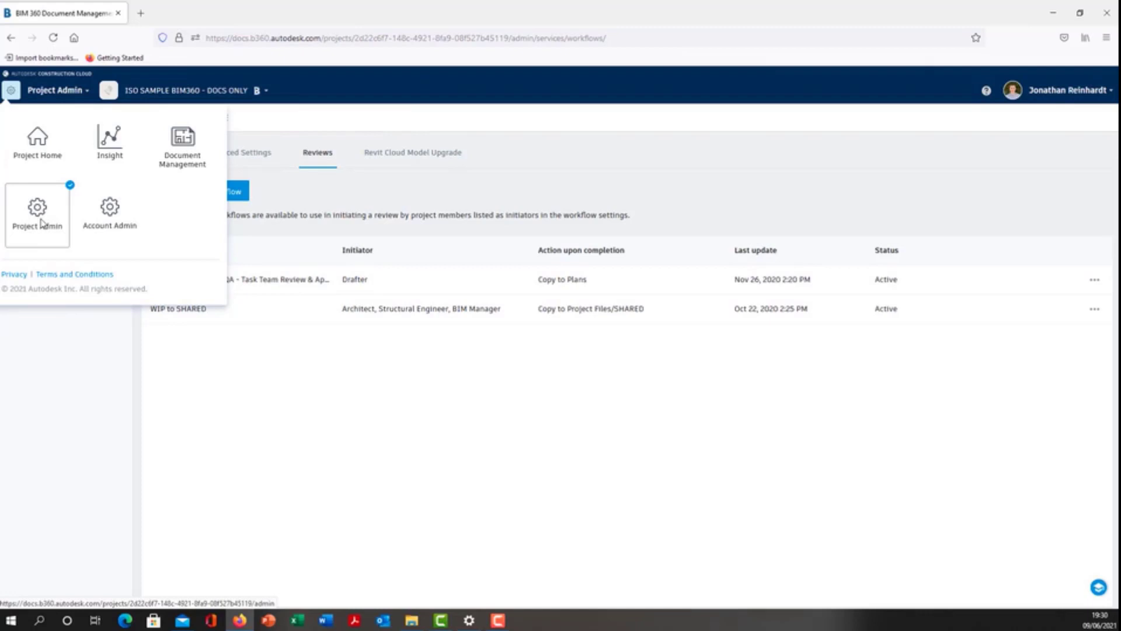
pyautogui.click(277, 371)
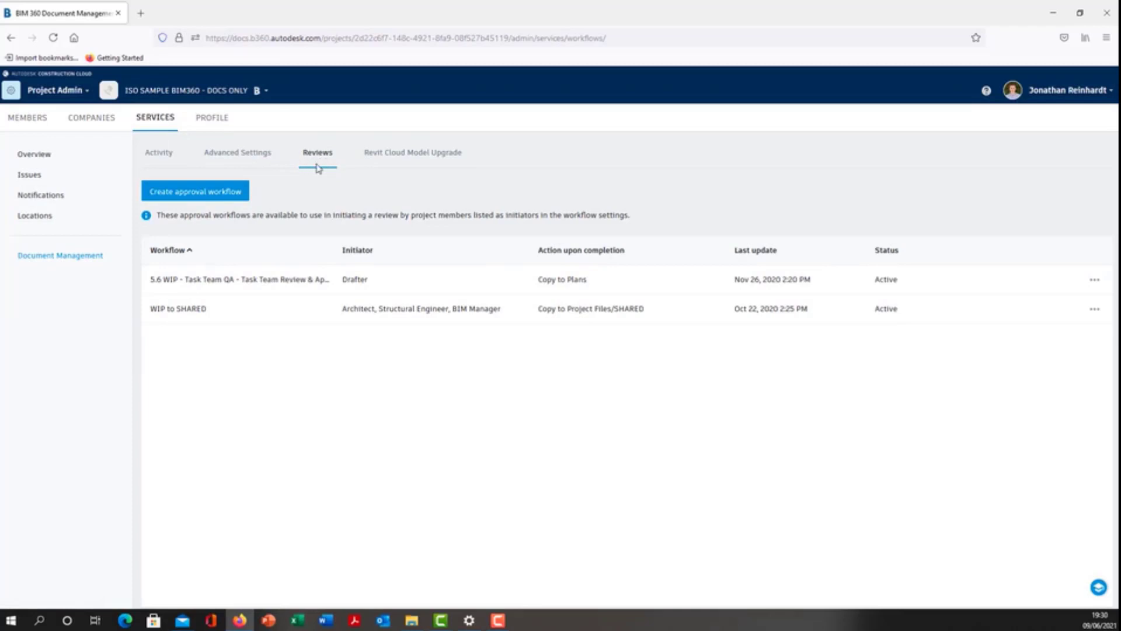
# Start a new approval workflow based on the Two Step Approval template
pyautogui.click(236, 192)
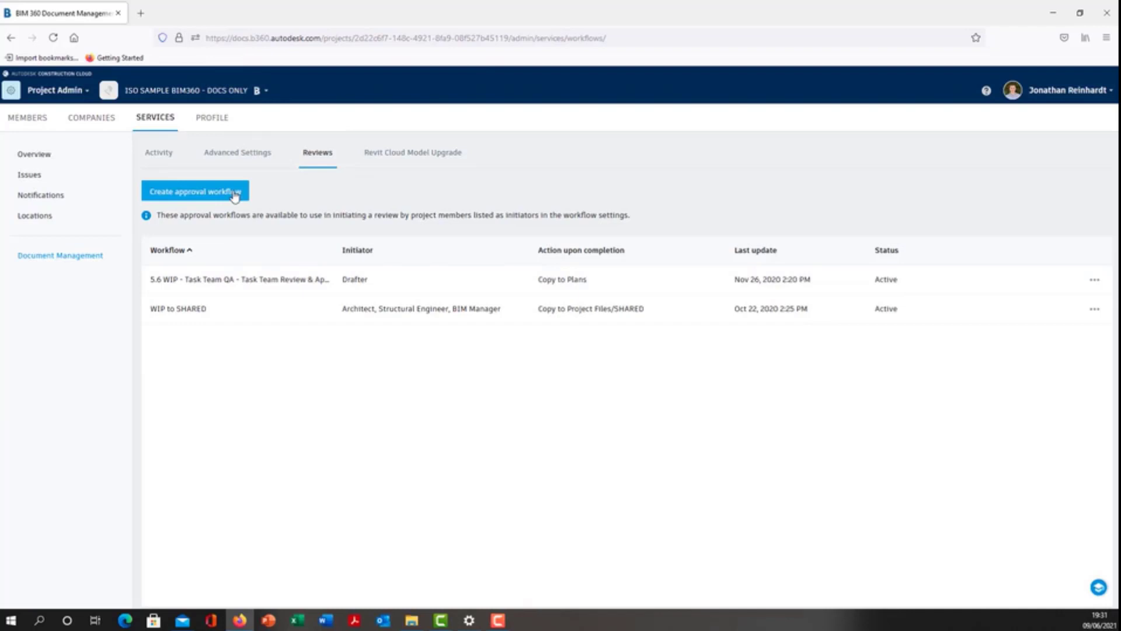
pyautogui.click(234, 195)
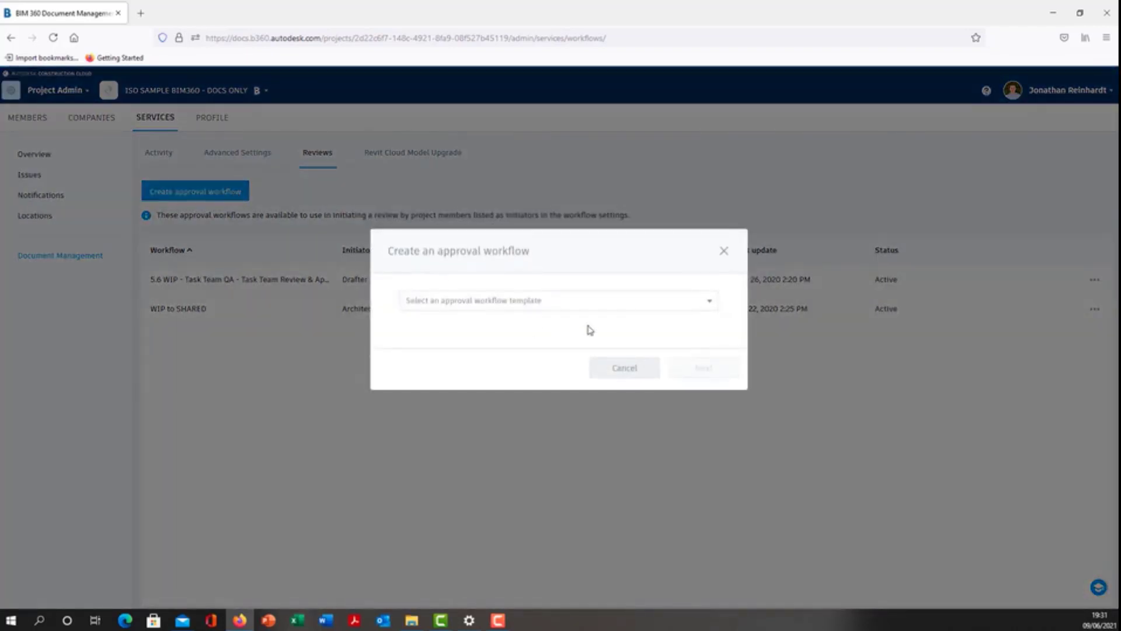
pyautogui.click(617, 302)
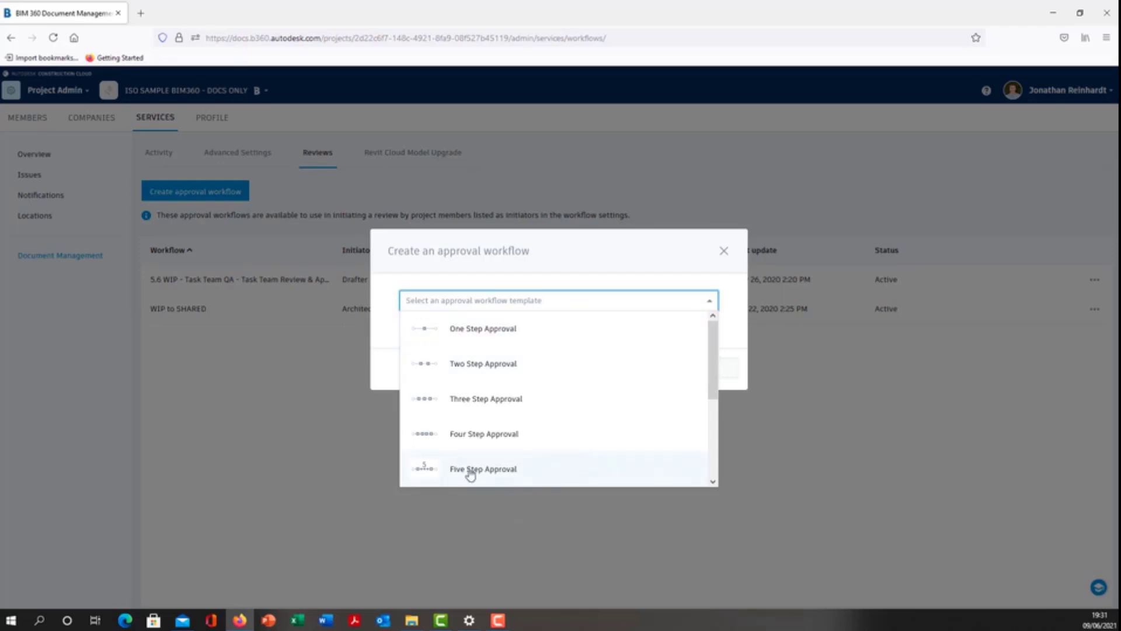
pyautogui.click(485, 368)
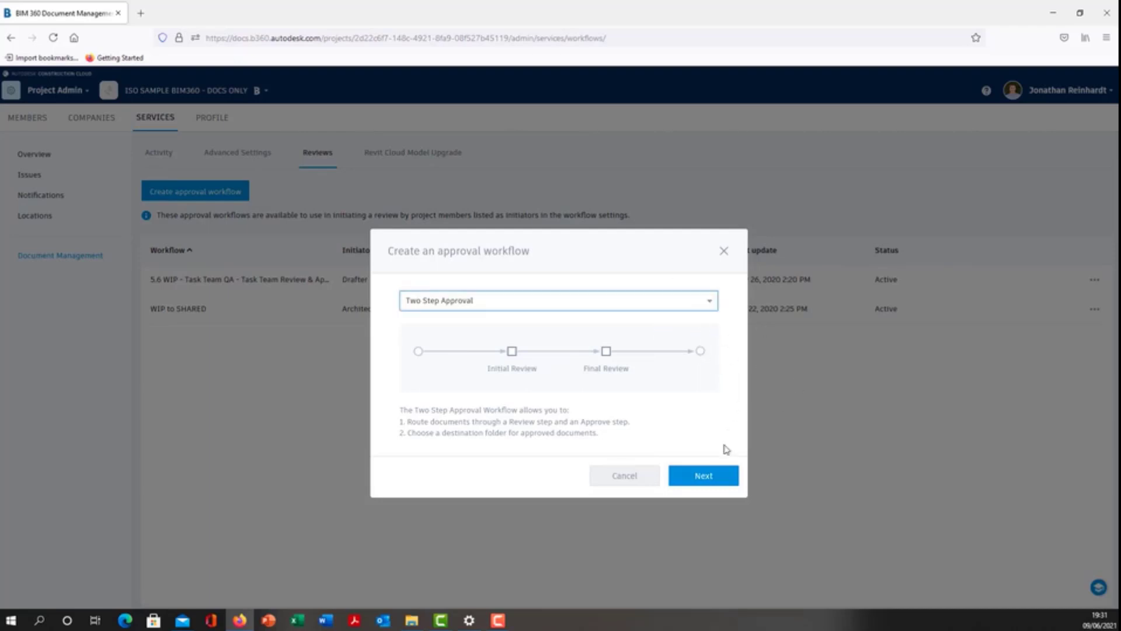
pyautogui.click(705, 478)
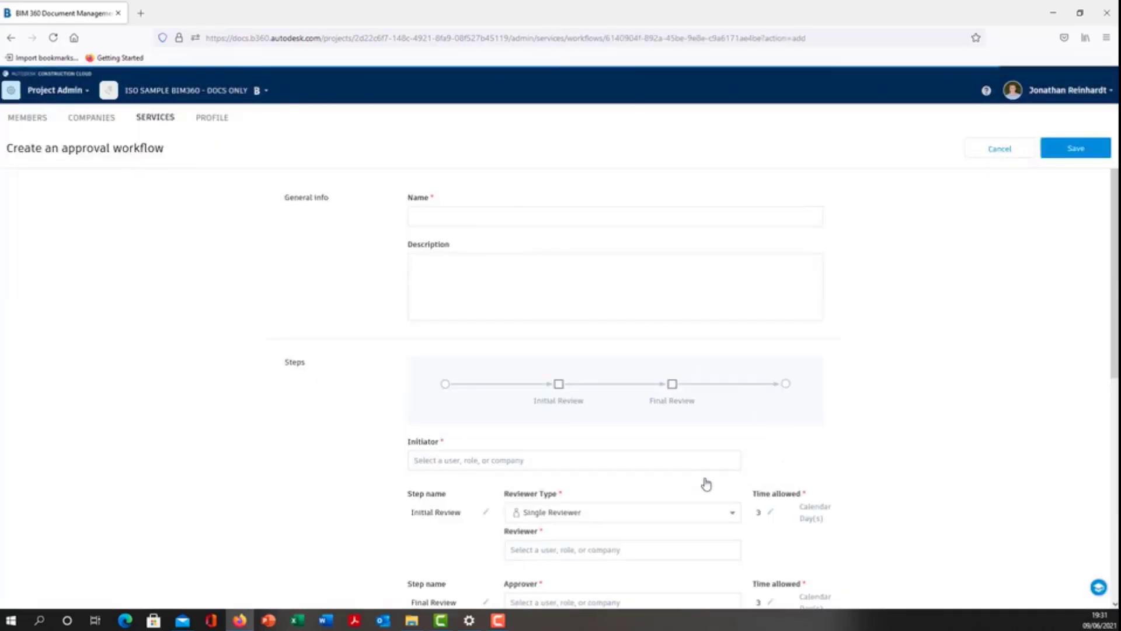
# Name the approval workflow File QA and assign the signed-in user as its initiator
pyautogui.click(494, 216)
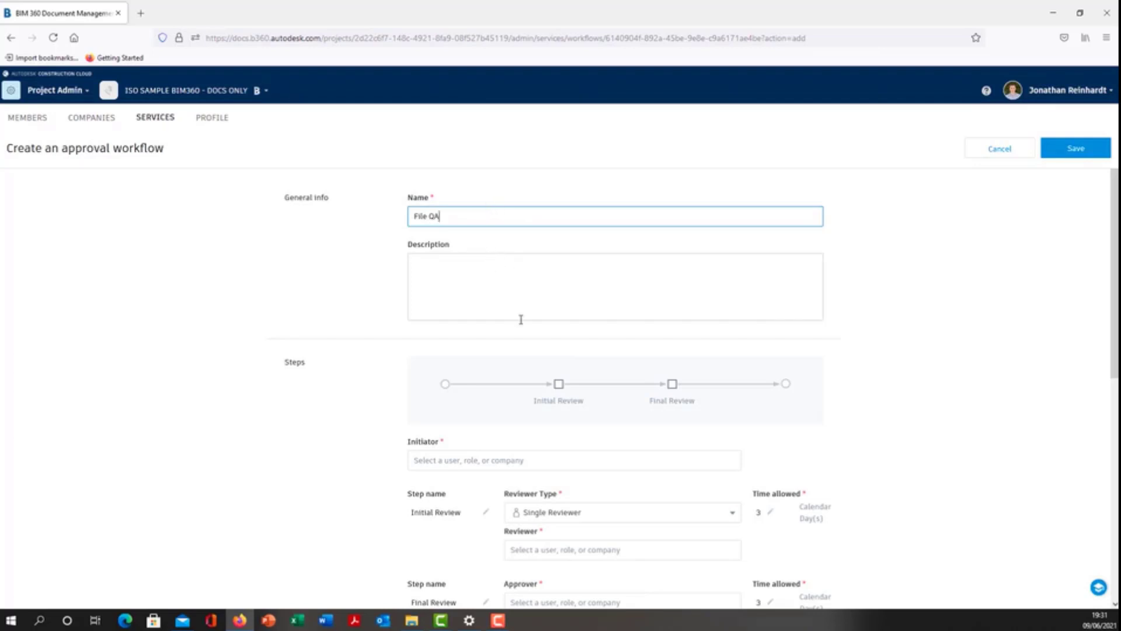
pyautogui.scroll(-2, 521, 320)
pyautogui.click(588, 394)
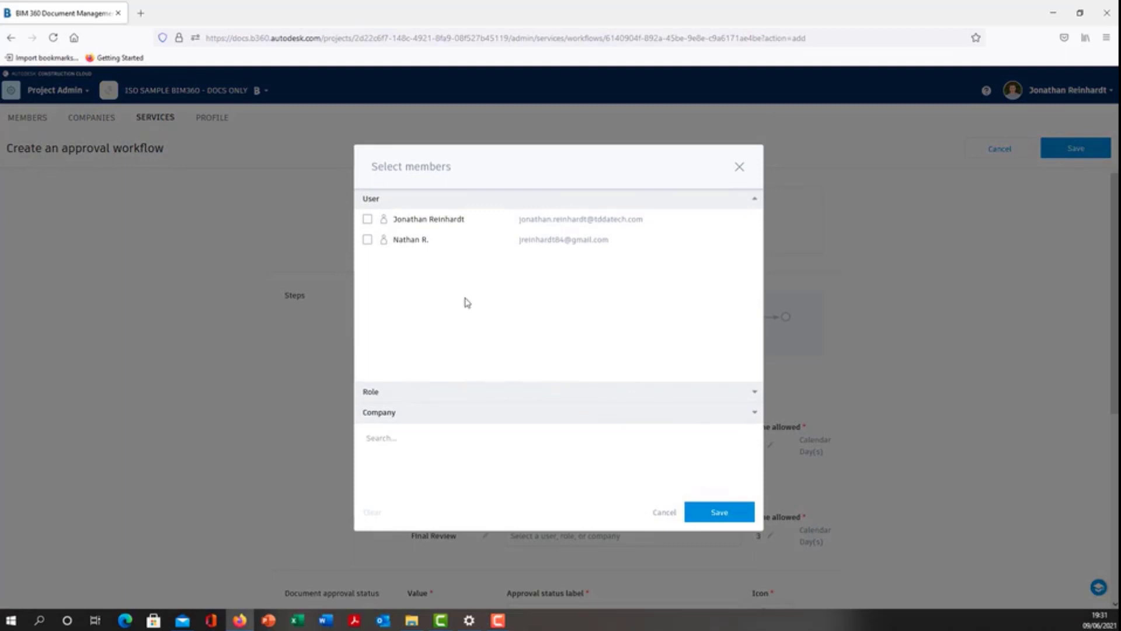
pyautogui.click(367, 219)
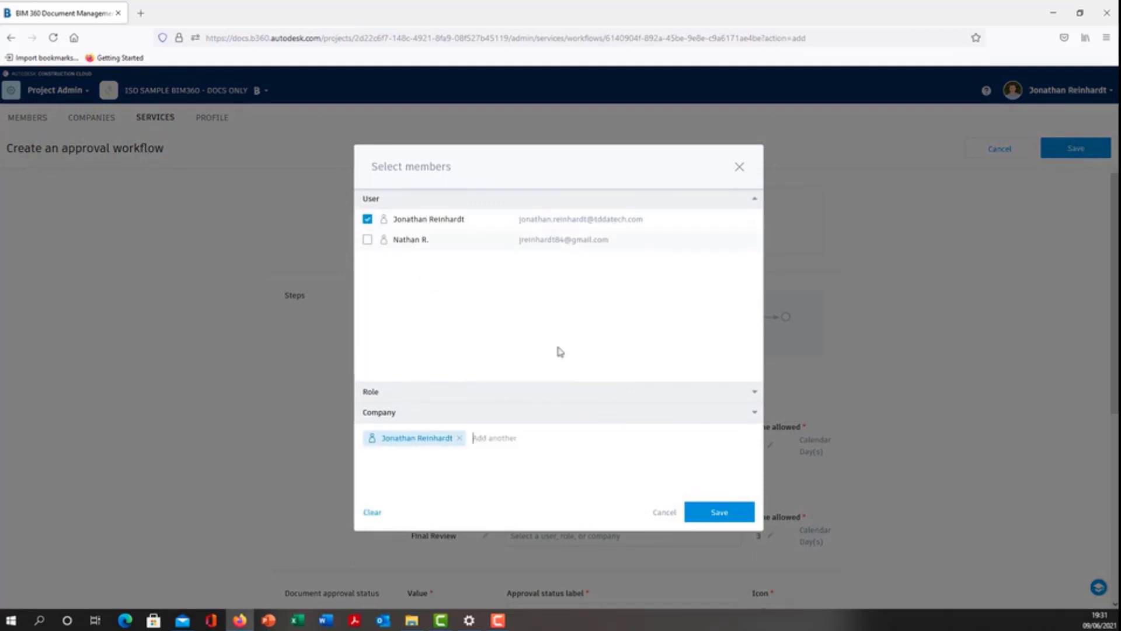
pyautogui.click(724, 516)
# Keep Single Reviewer for the Initial Review step and assign the BIM Manager role as reviewer
pyautogui.scroll(-5, 584, 332)
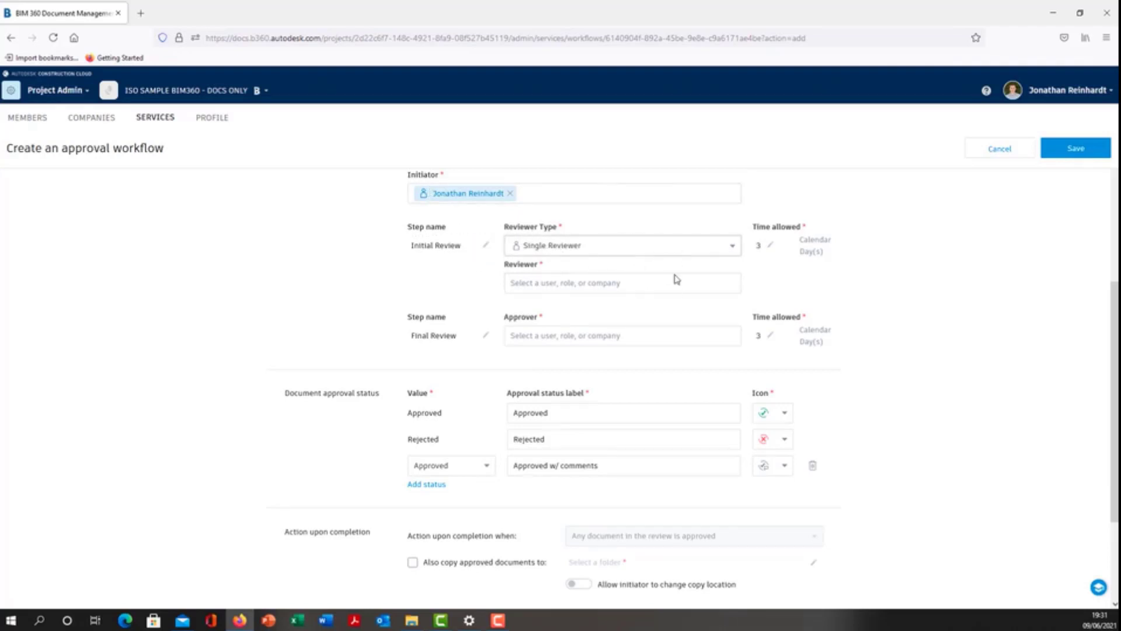
pyautogui.click(672, 254)
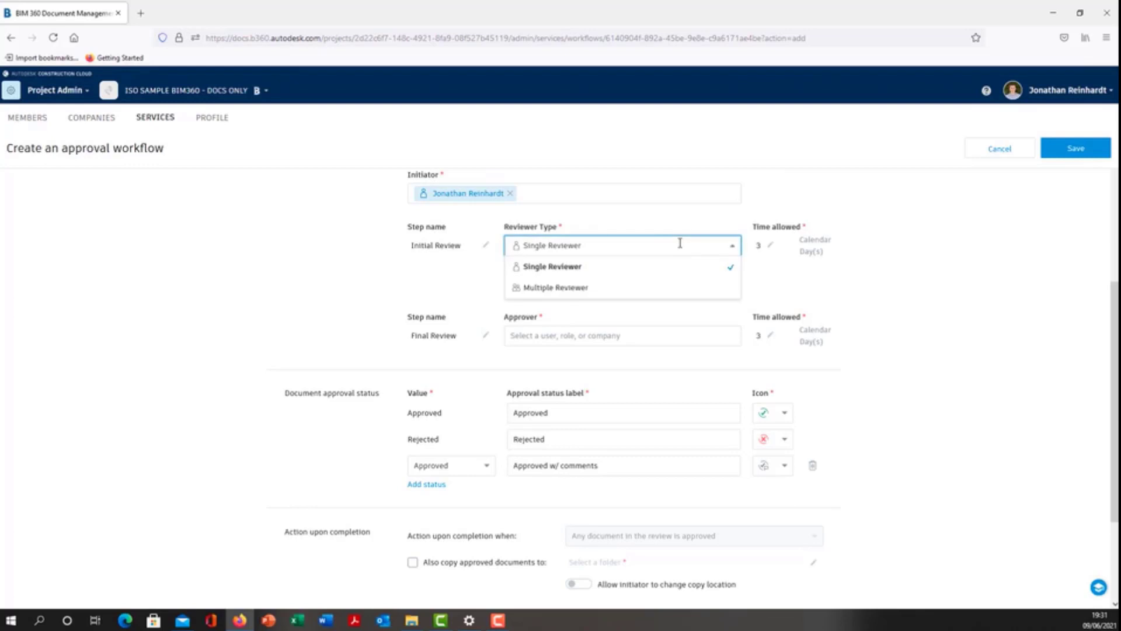
pyautogui.click(897, 248)
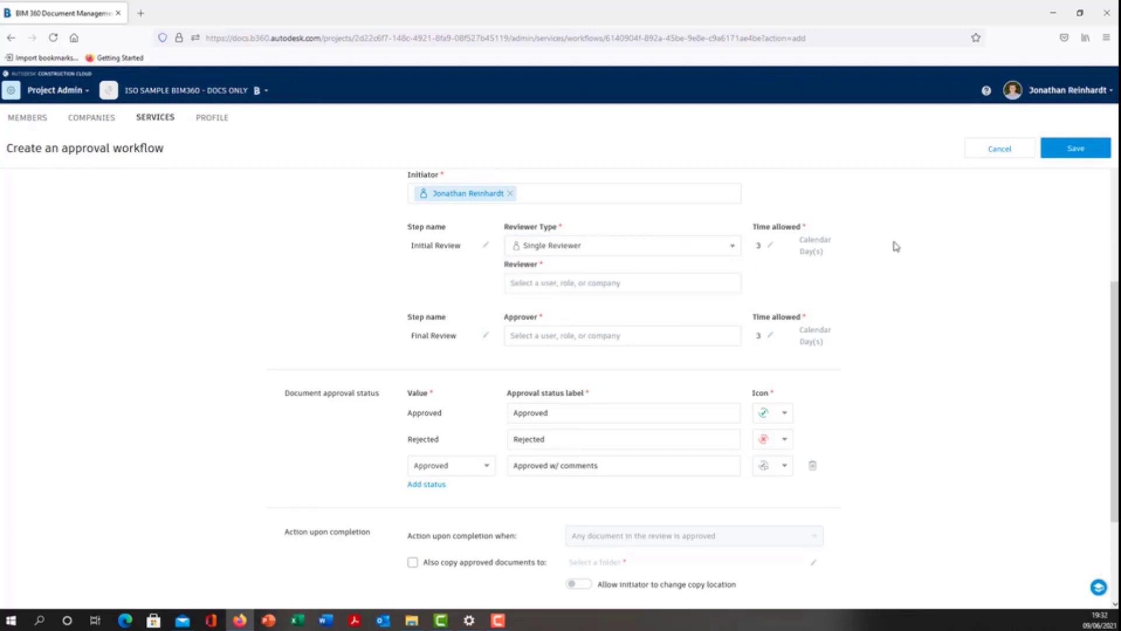
pyautogui.click(687, 286)
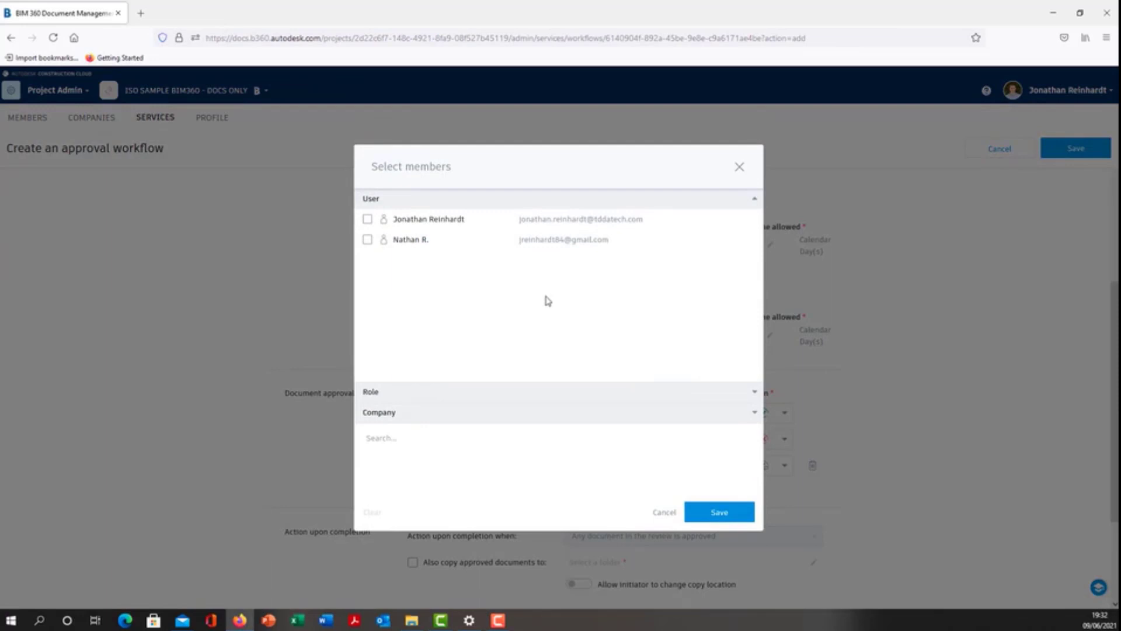
pyautogui.click(398, 392)
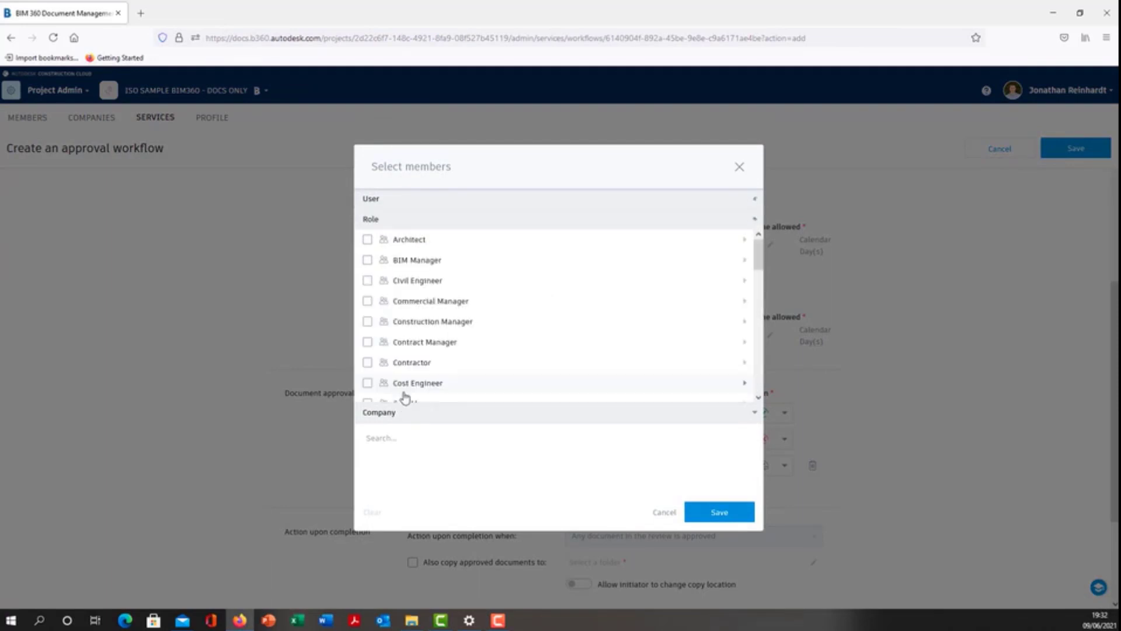
pyautogui.click(367, 260)
pyautogui.click(717, 510)
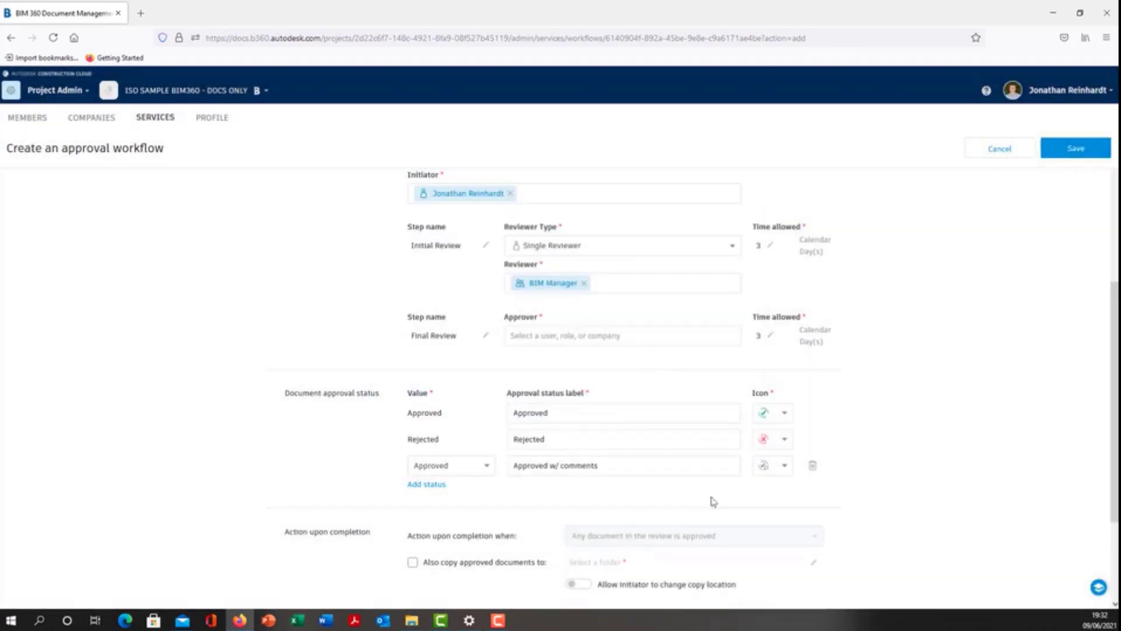
# Assign the Quantity Surveyor role as approver for the Final Review step
pyautogui.click(666, 343)
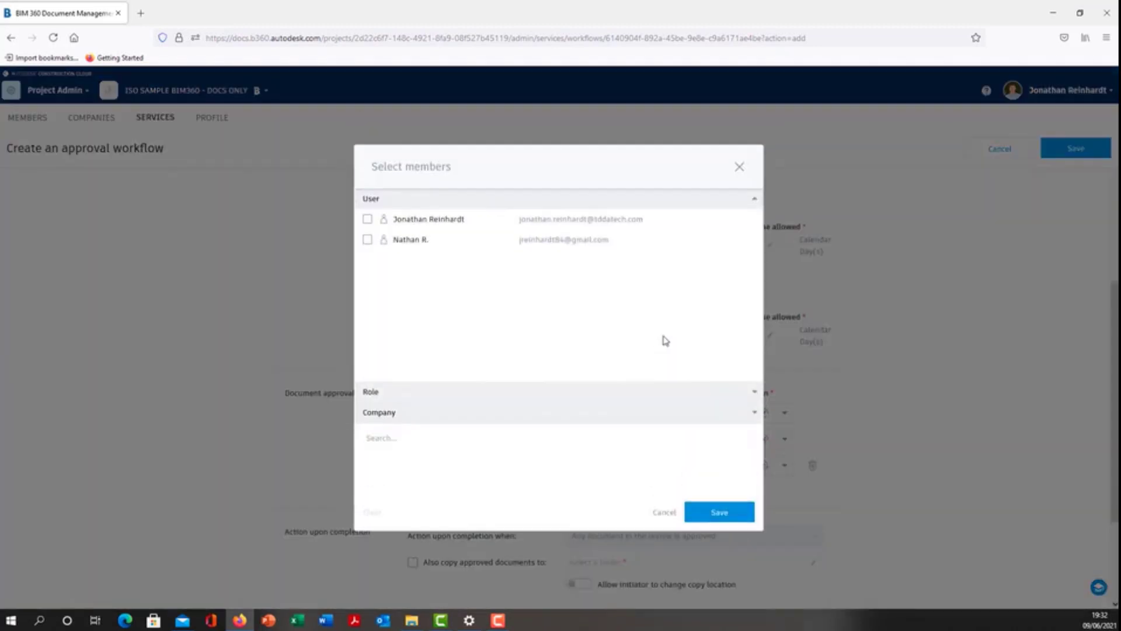
pyautogui.click(435, 394)
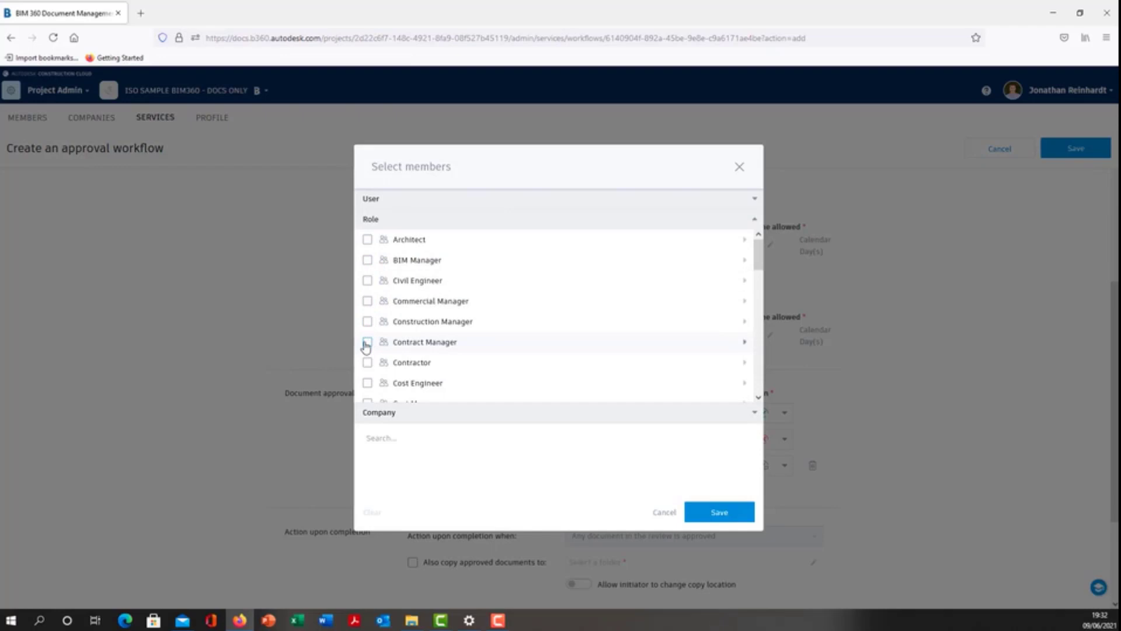
pyautogui.scroll(-3, 368, 338)
pyautogui.scroll(-2, 366, 333)
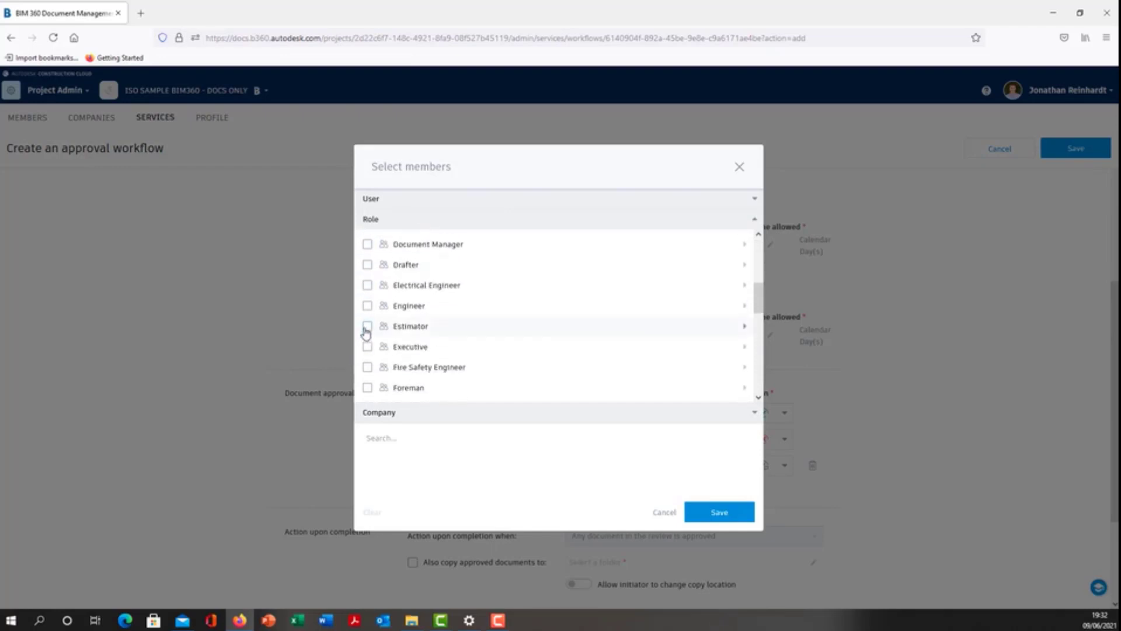
pyautogui.scroll(-1, 366, 333)
pyautogui.scroll(2, 366, 330)
pyautogui.scroll(-9, 365, 327)
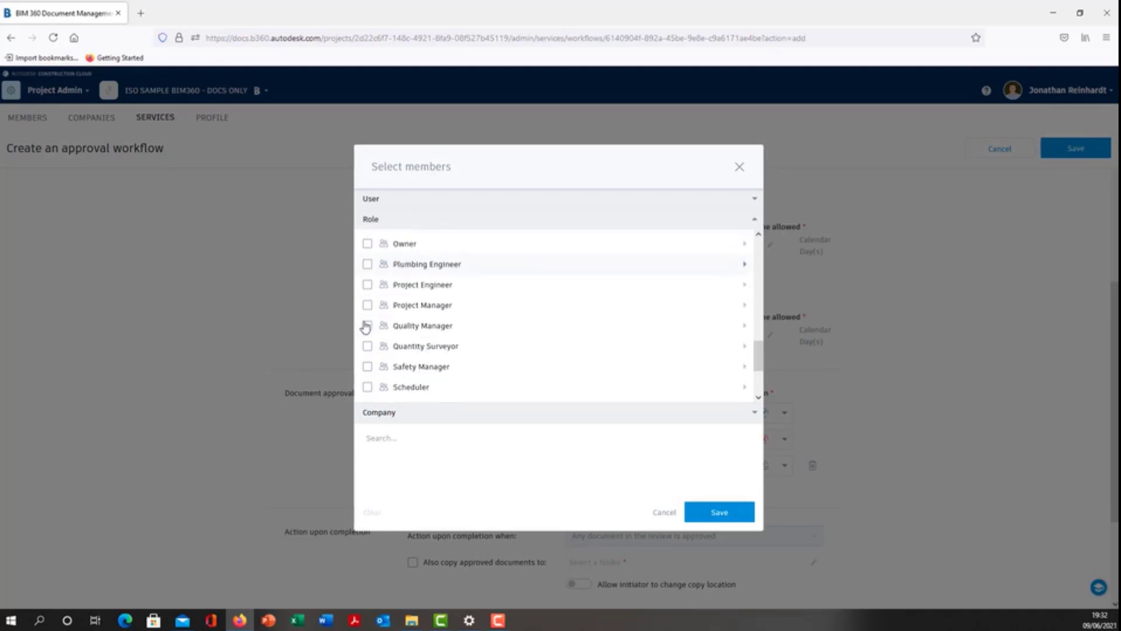
pyautogui.click(368, 347)
pyautogui.click(724, 512)
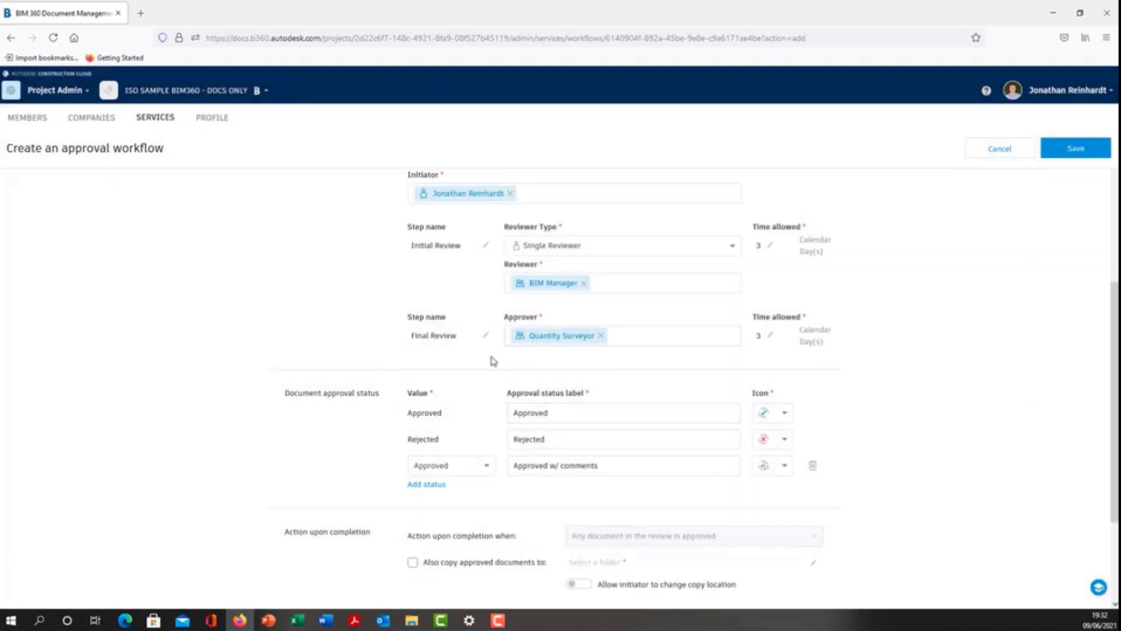
# Enable copying of approved documents upon completion, with Project Files/SHARED/Architecture (A) as the destination folder
pyautogui.scroll(-2, 470, 335)
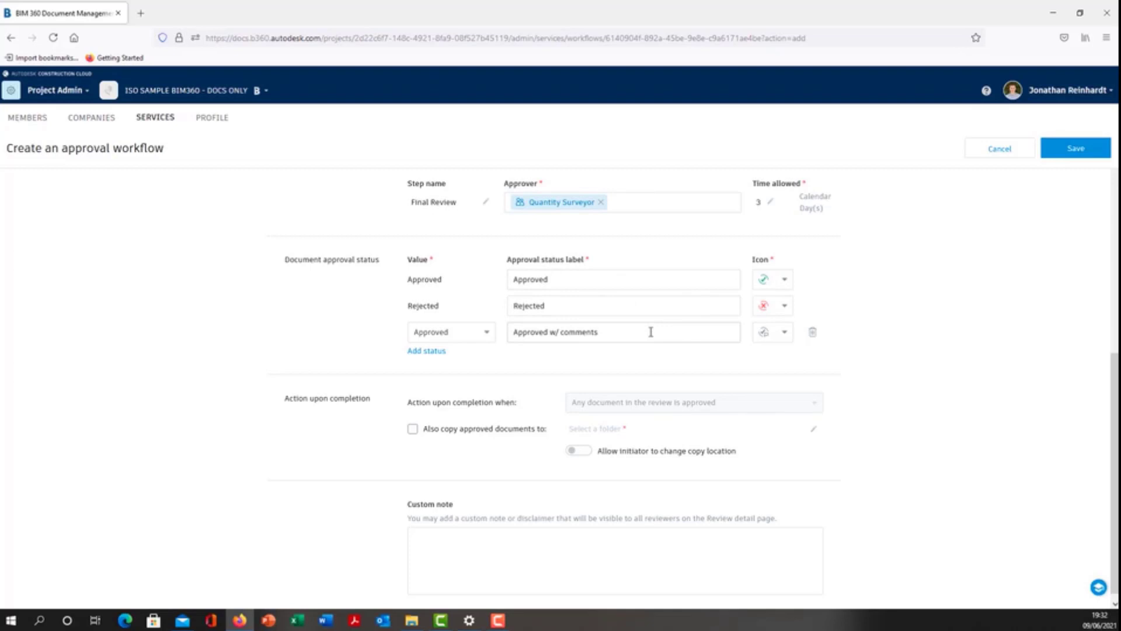
pyautogui.scroll(-1, 487, 365)
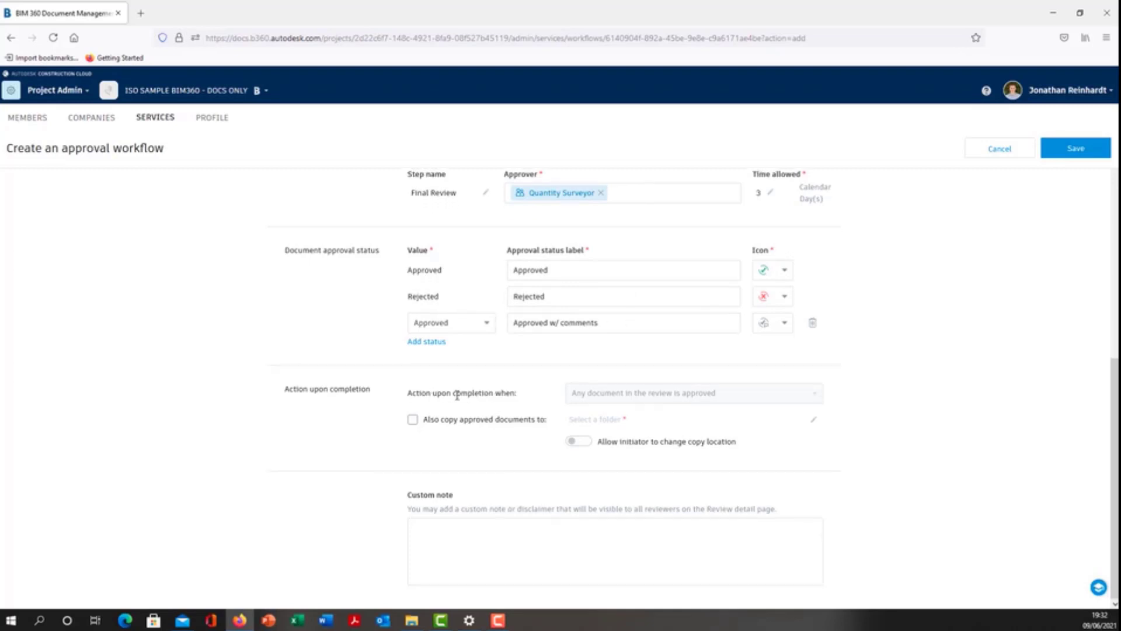
pyautogui.click(412, 420)
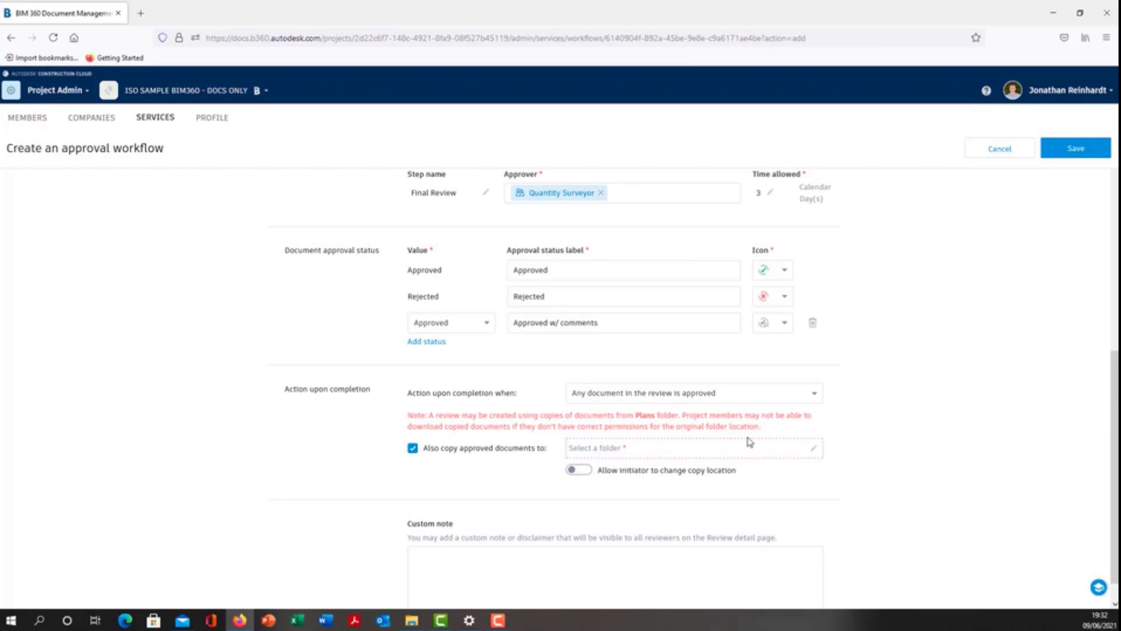
pyautogui.click(780, 449)
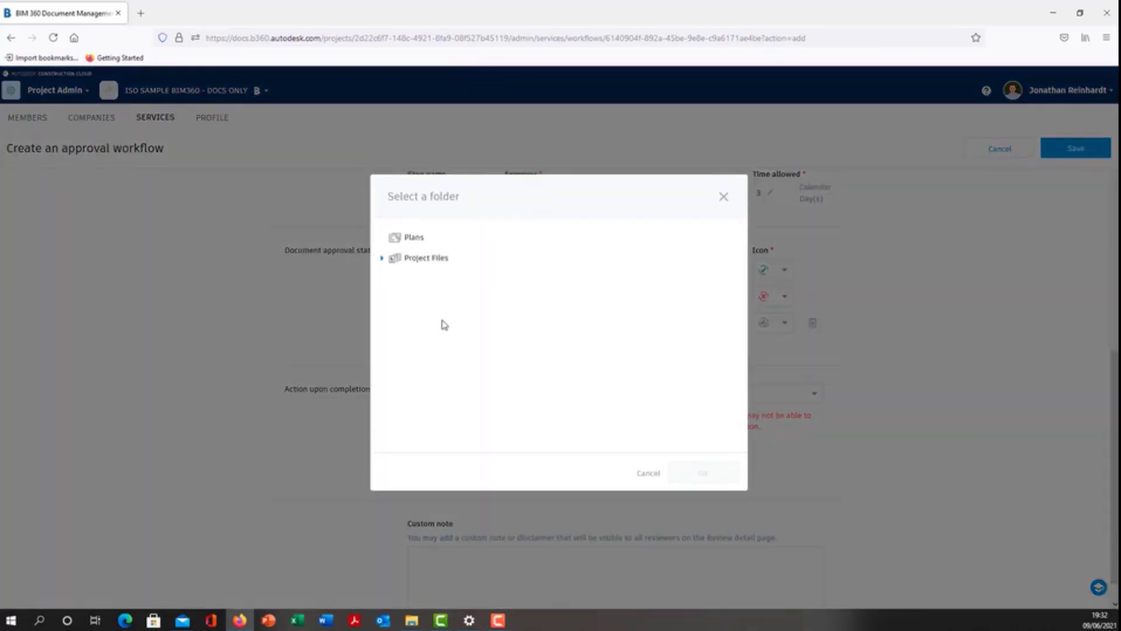
pyautogui.click(381, 259)
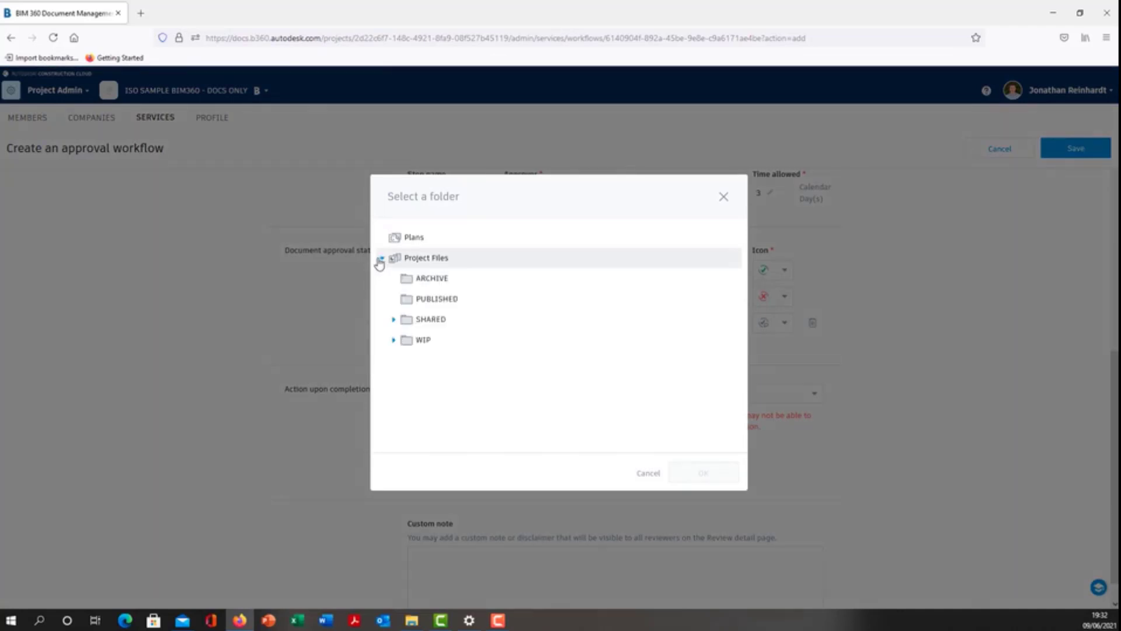
pyautogui.click(393, 321)
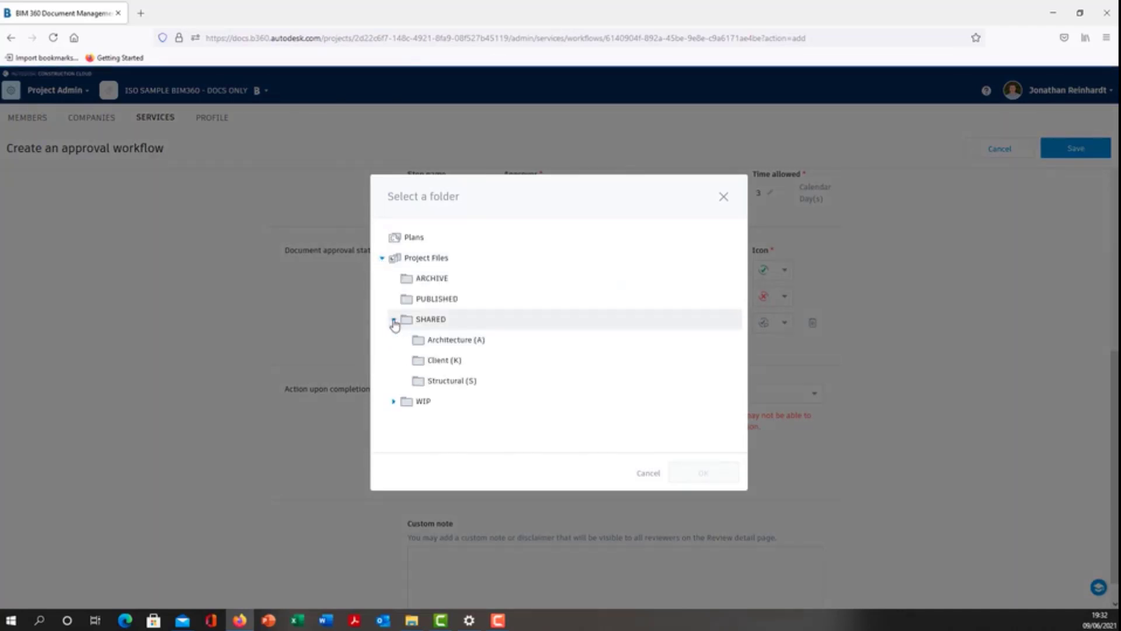
pyautogui.click(479, 342)
pyautogui.click(717, 482)
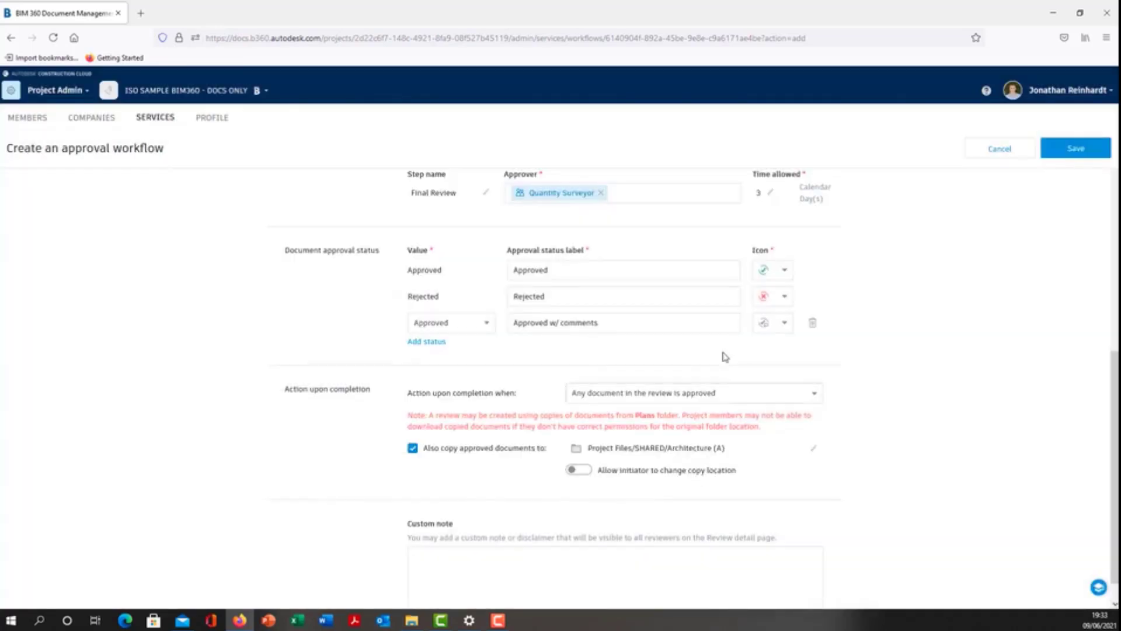
# Check the workflow's settings and save the File QA approval workflow
pyautogui.scroll(-1, 733, 342)
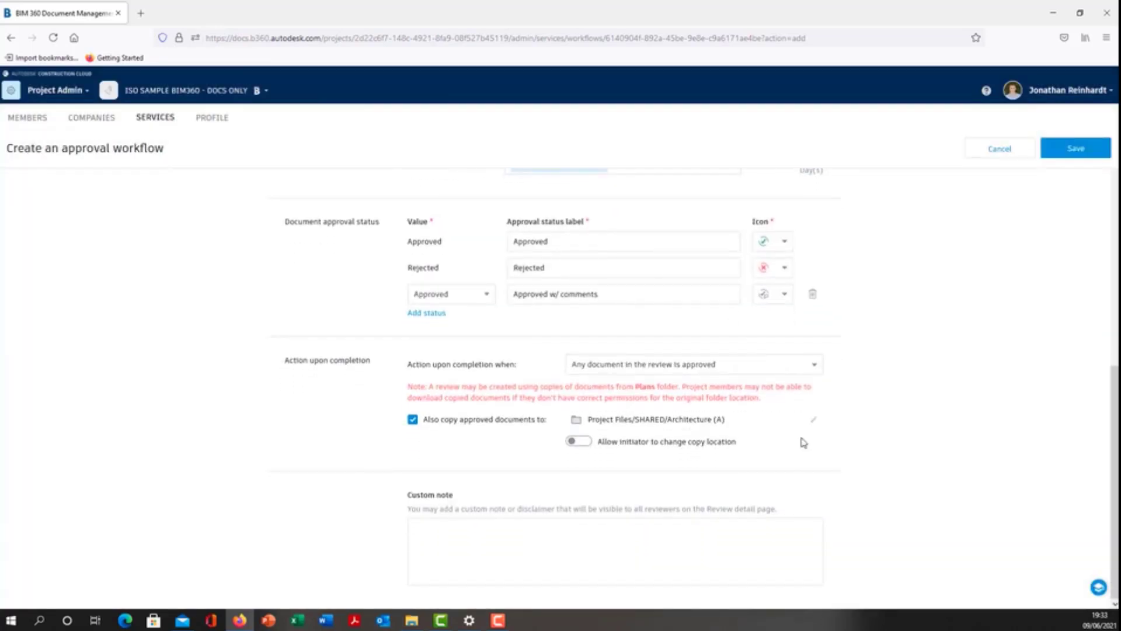
pyautogui.scroll(8, 805, 438)
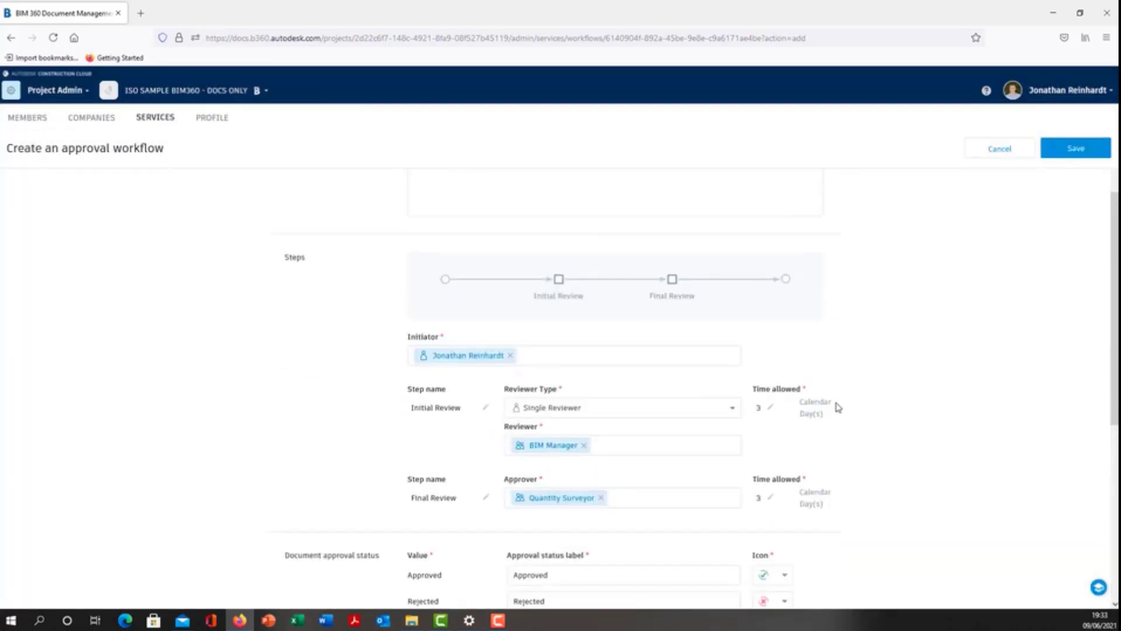
pyautogui.click(1076, 149)
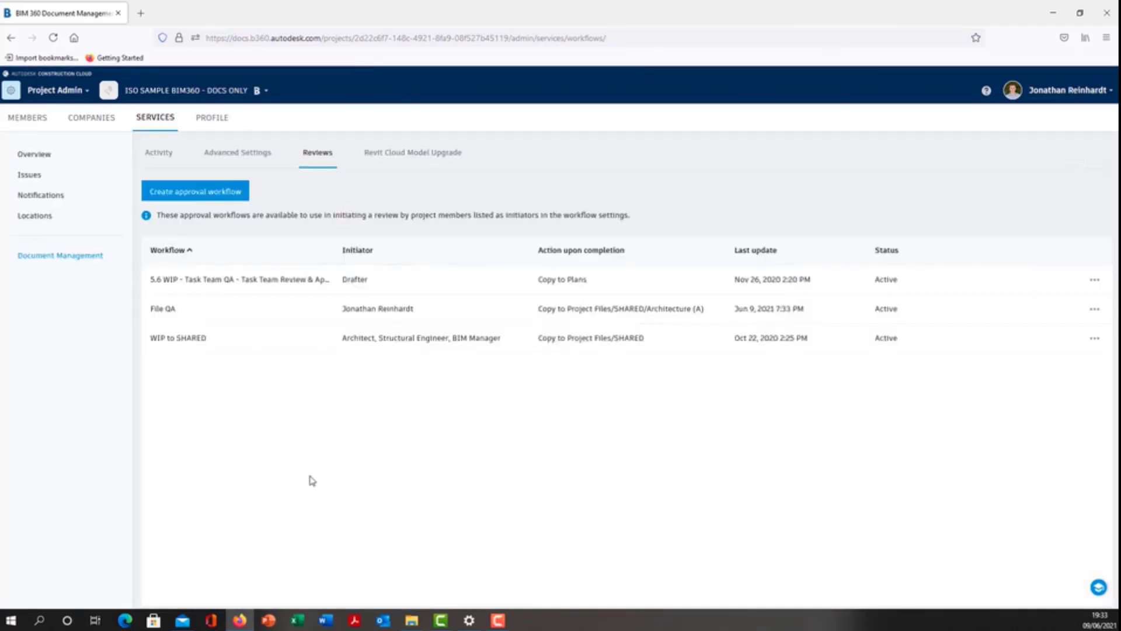
# Switch to the Document Management module and open the WIP folder under Project Files
pyautogui.click(70, 95)
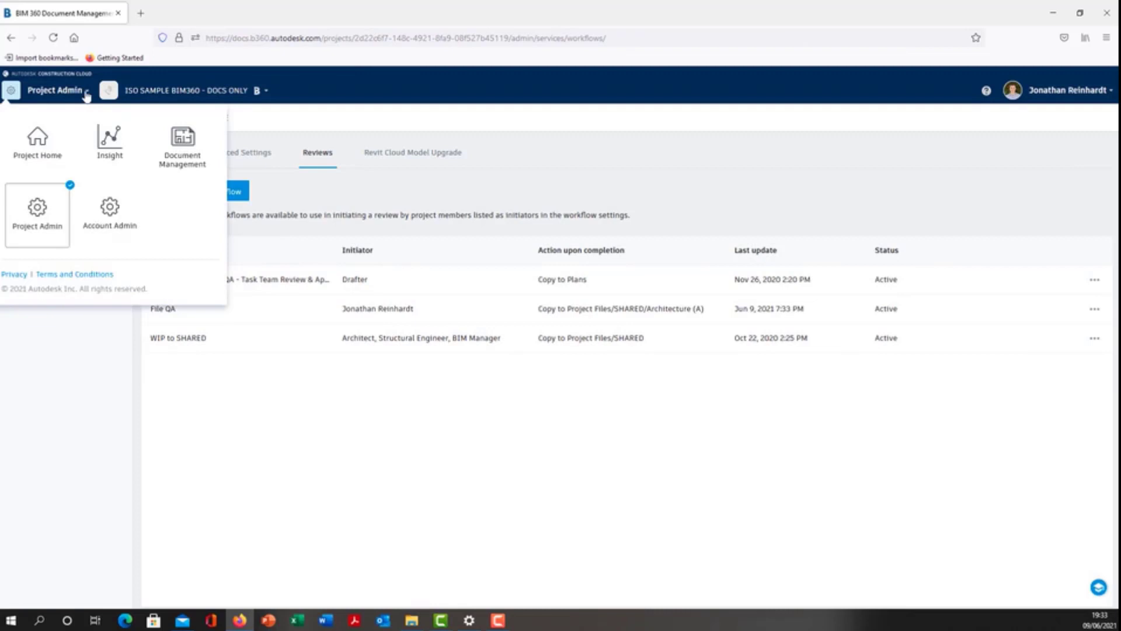
pyautogui.click(168, 147)
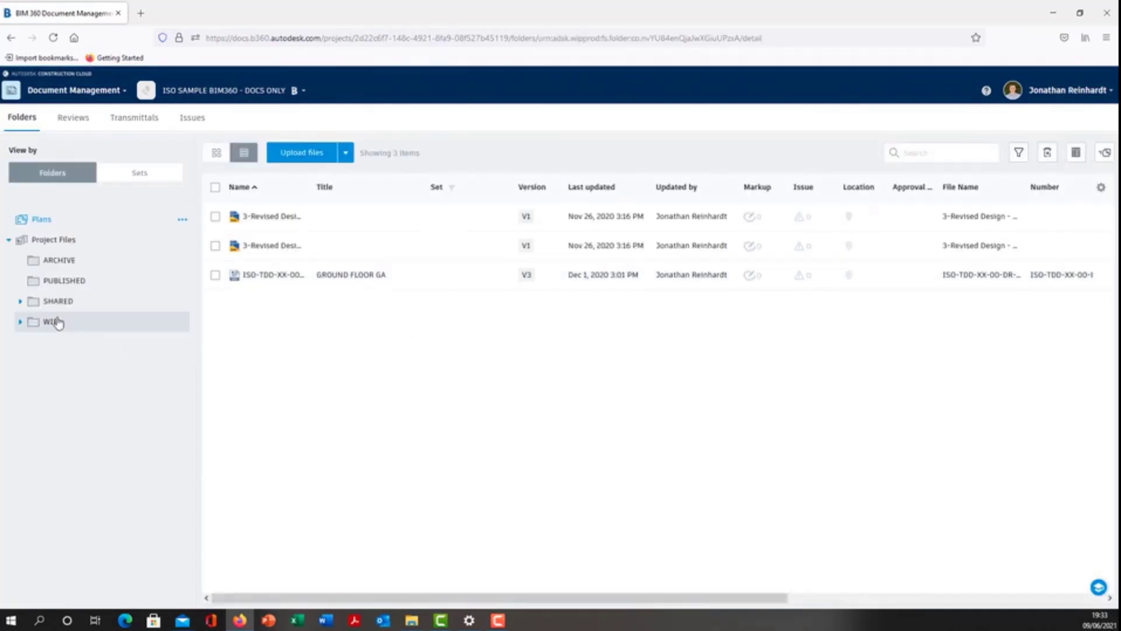
pyautogui.click(89, 323)
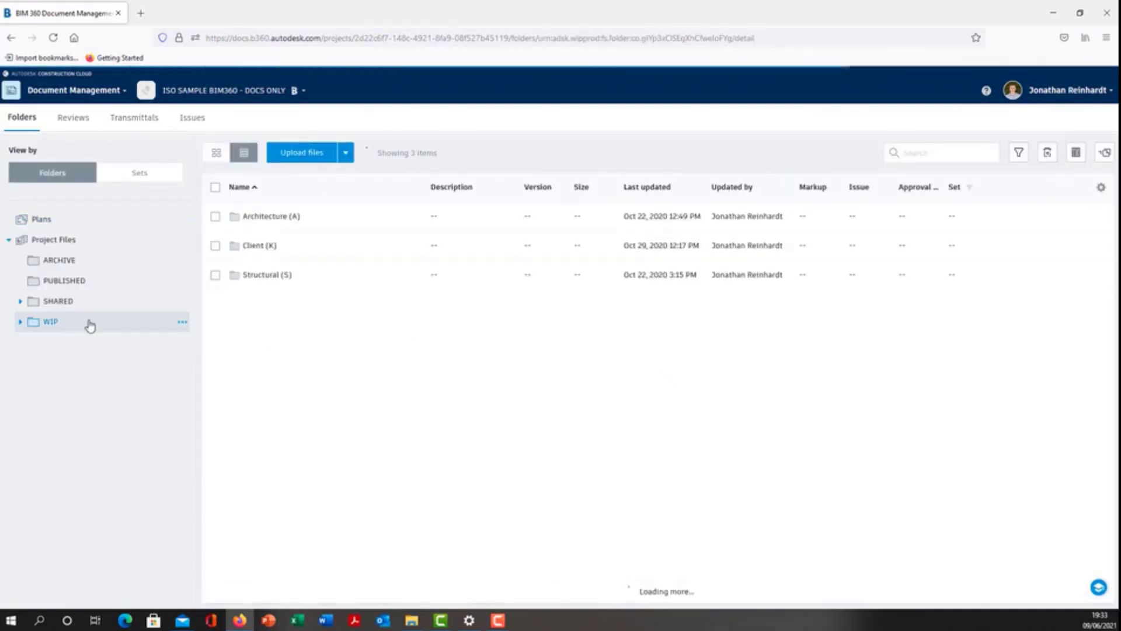
# Start a review submission for ISO-DT-00-00-DR-A-0001.pdf in the WIP Architecture (A) folder, using the File QA approval workflow
pyautogui.click(265, 217)
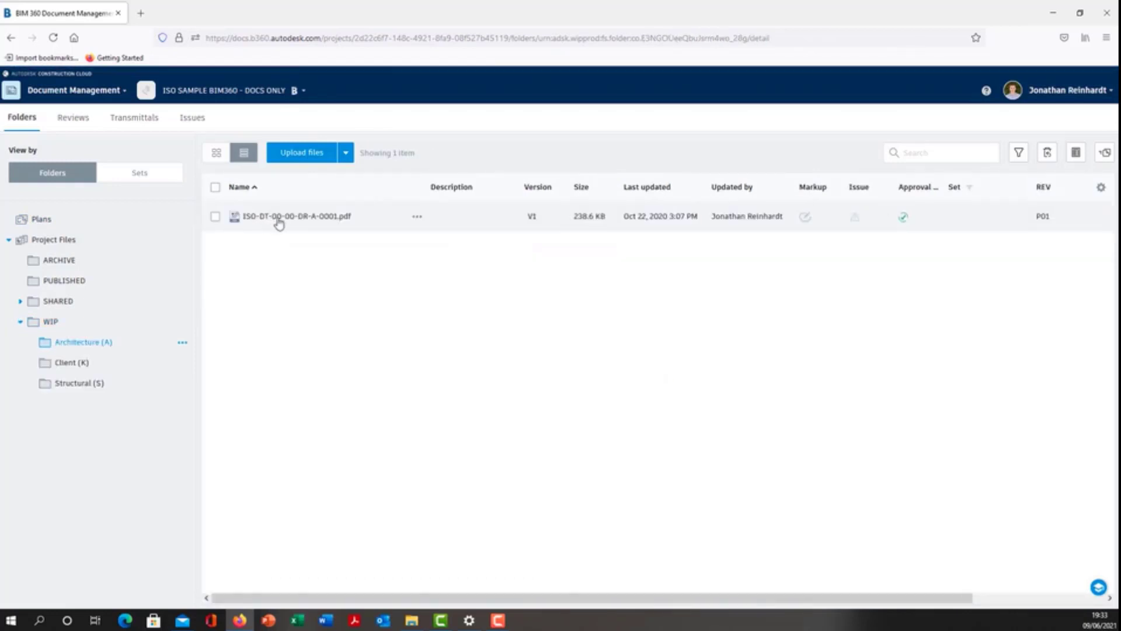
pyautogui.click(215, 217)
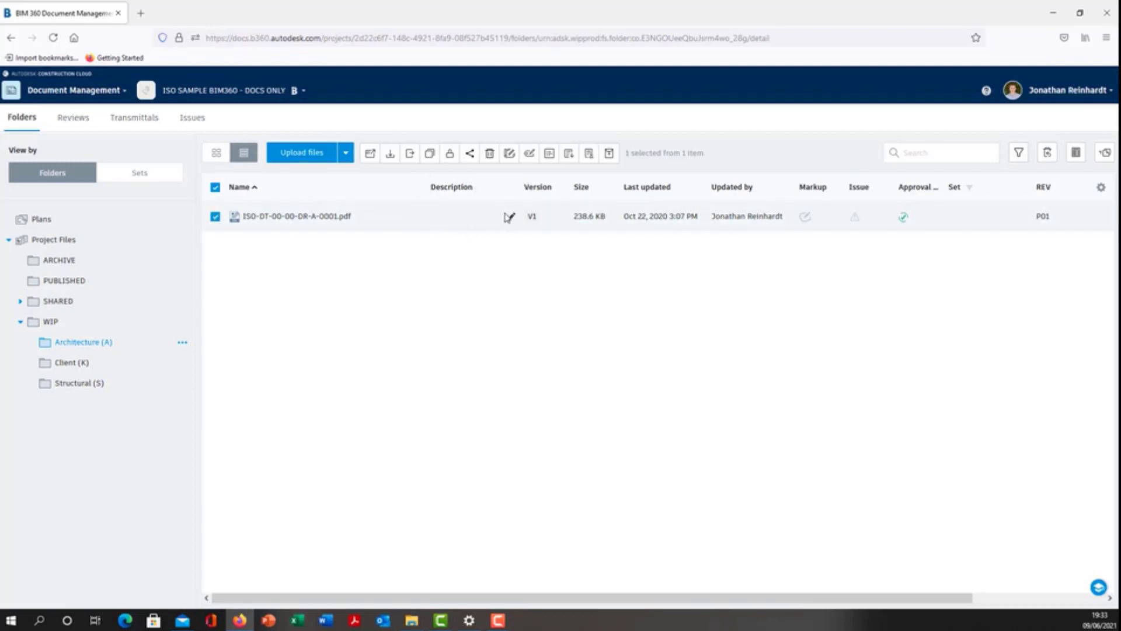
pyautogui.click(417, 217)
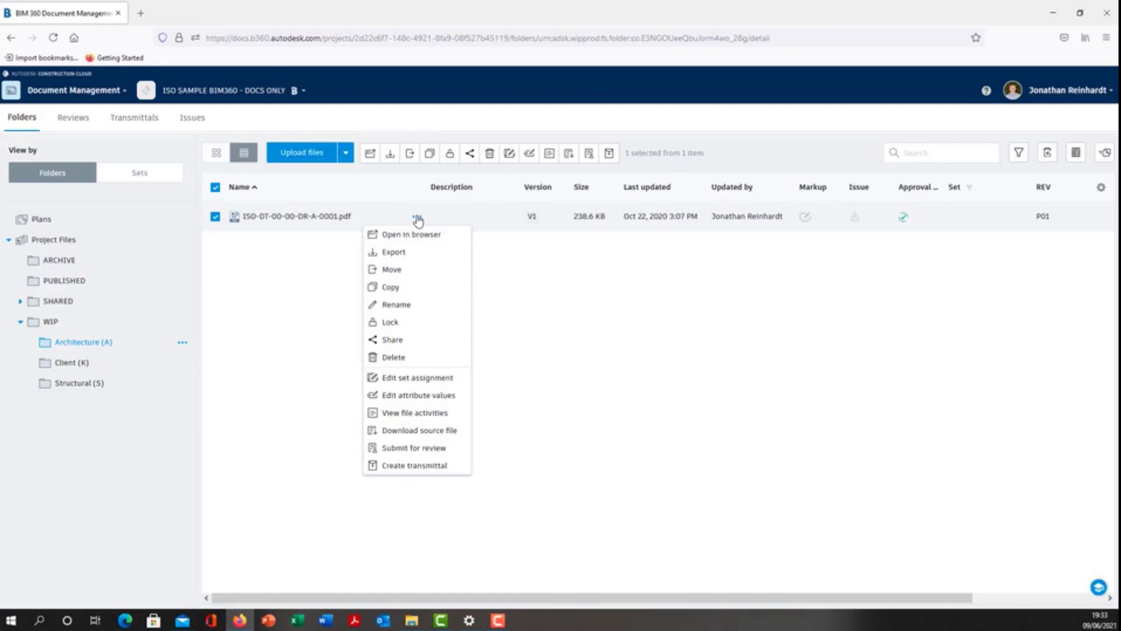
pyautogui.click(432, 454)
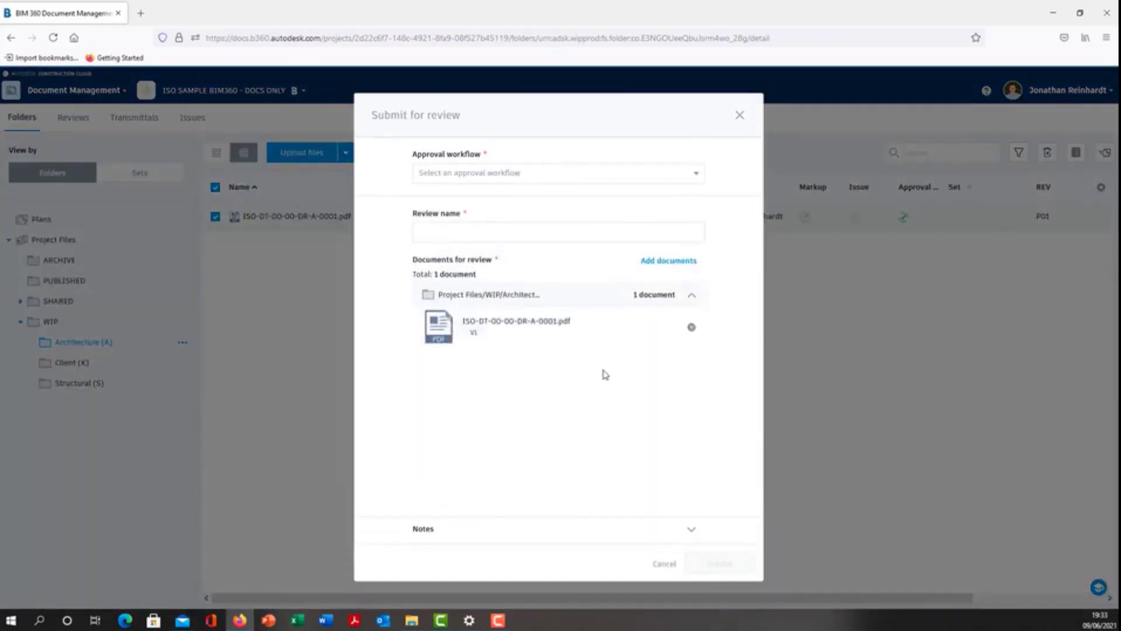
pyautogui.click(692, 175)
pyautogui.click(453, 245)
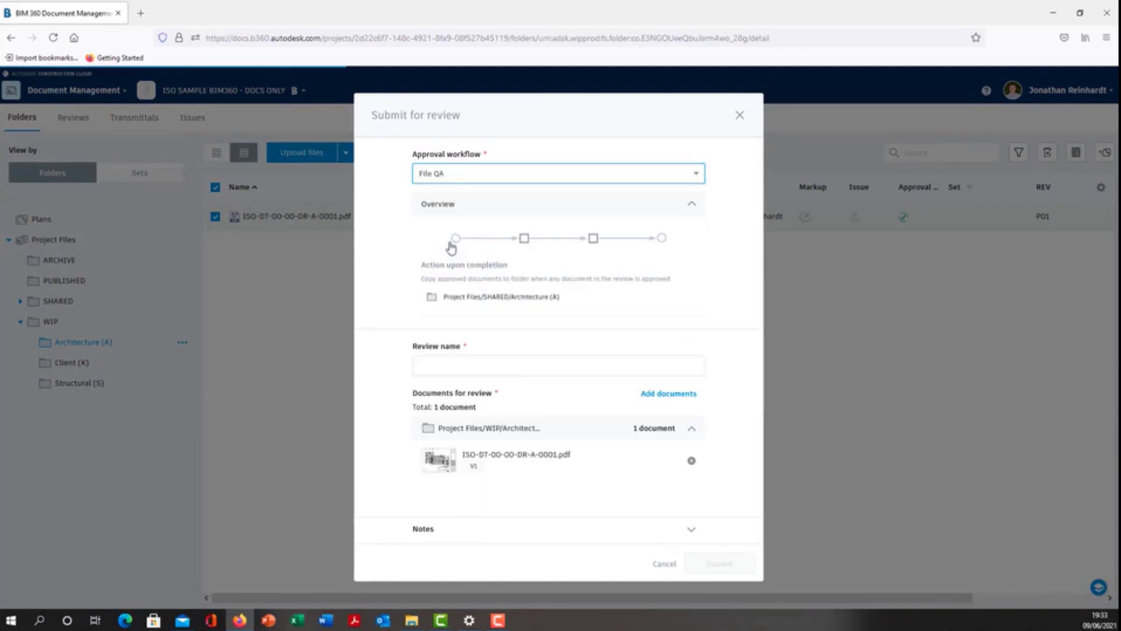
# Name the review Ground Floor Plan Initial Design, correcting its spelling, and try to submit it
pyautogui.click(493, 365)
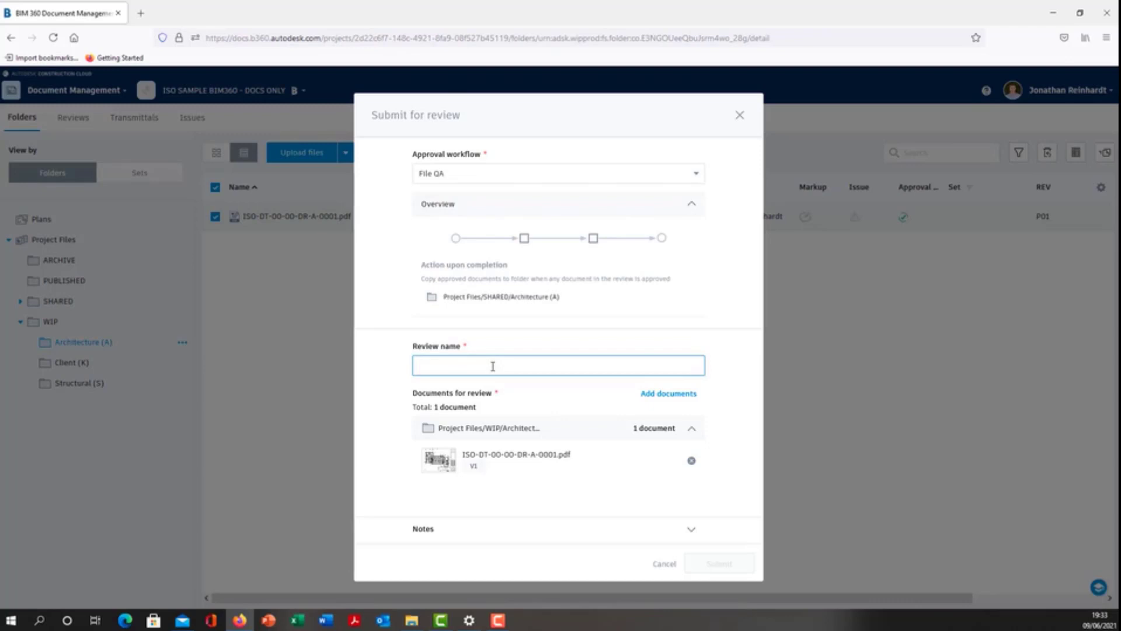
pyautogui.write('Ground Floor Plan Inital Design')
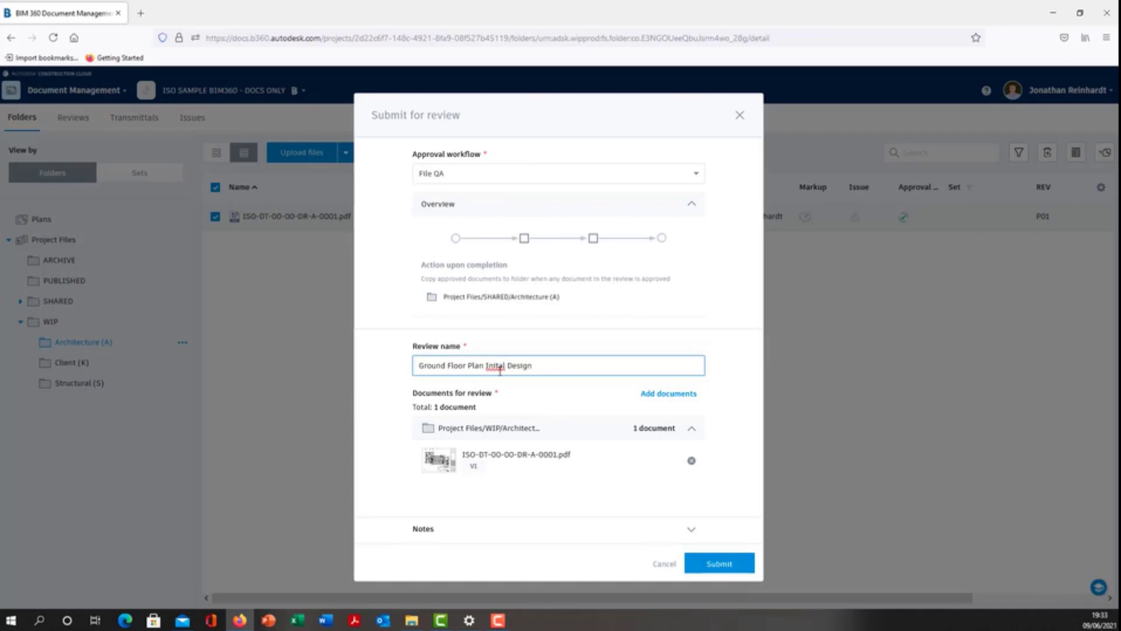
pyautogui.rightClick(502, 366)
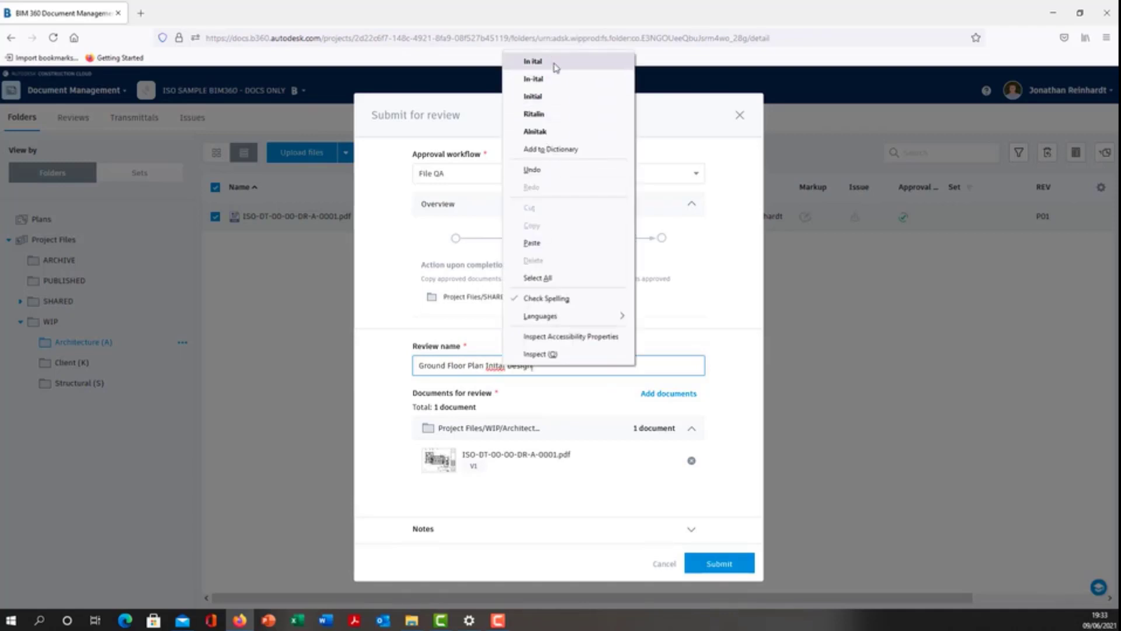
pyautogui.click(533, 96)
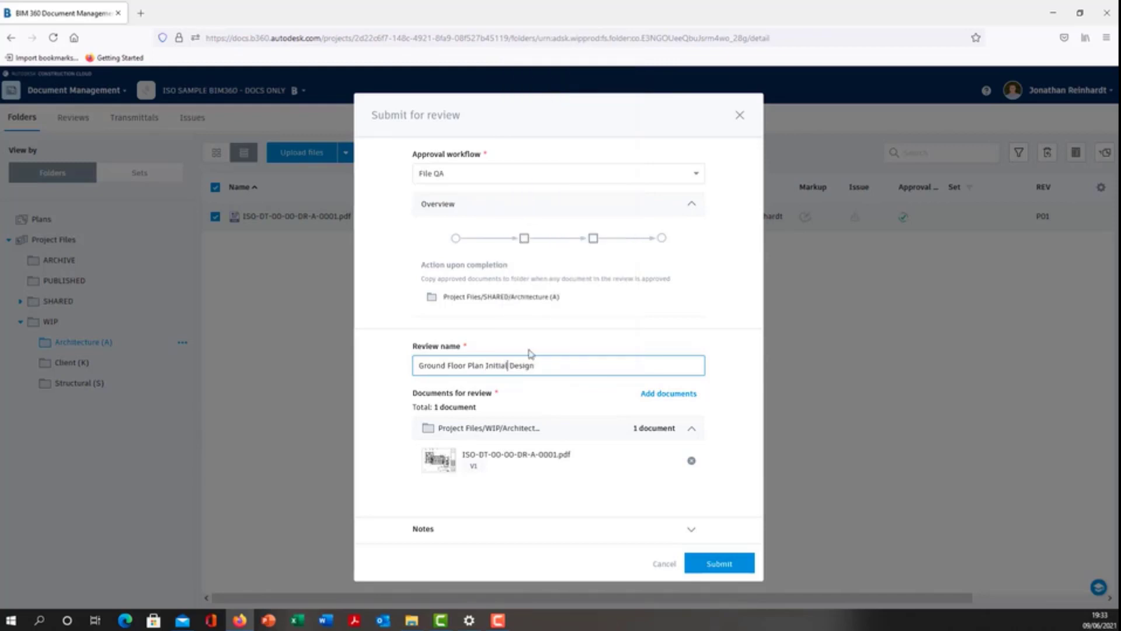
pyautogui.click(712, 560)
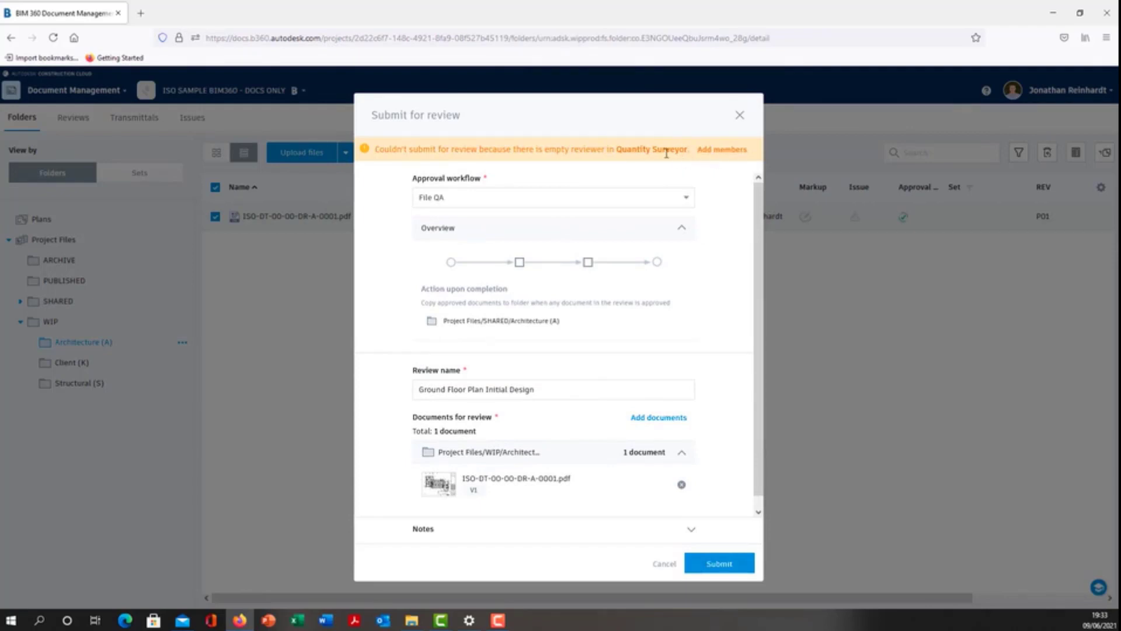
# Open the project members from the submission warning and add the Quantity Surveyor role to the MB Structures Ltd. member
pyautogui.click(729, 152)
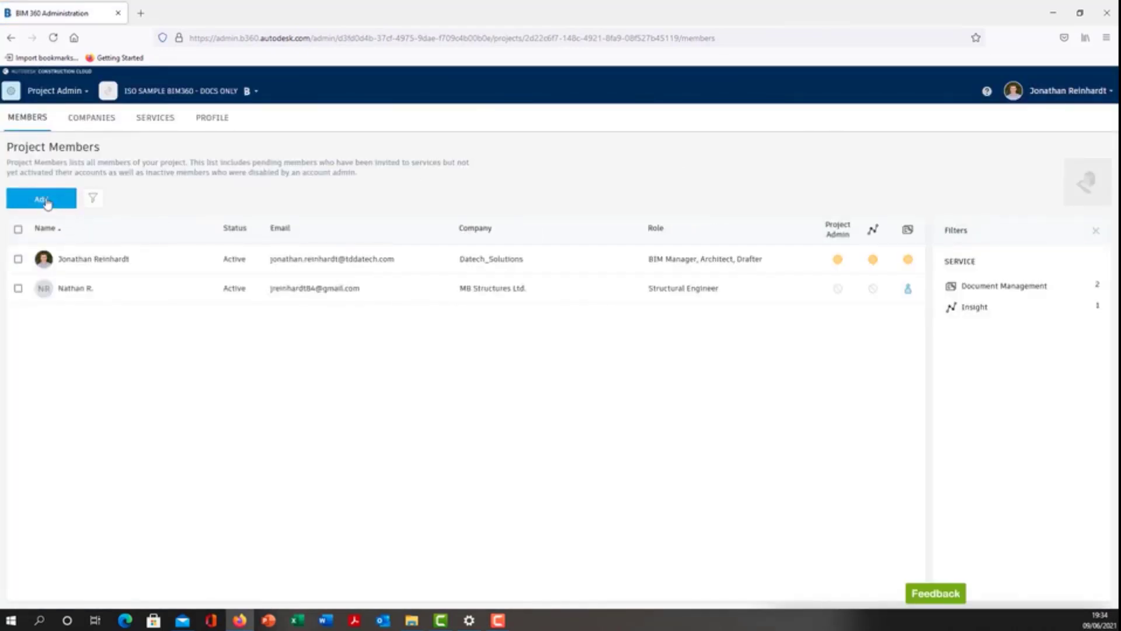
pyautogui.click(721, 295)
pyautogui.click(754, 285)
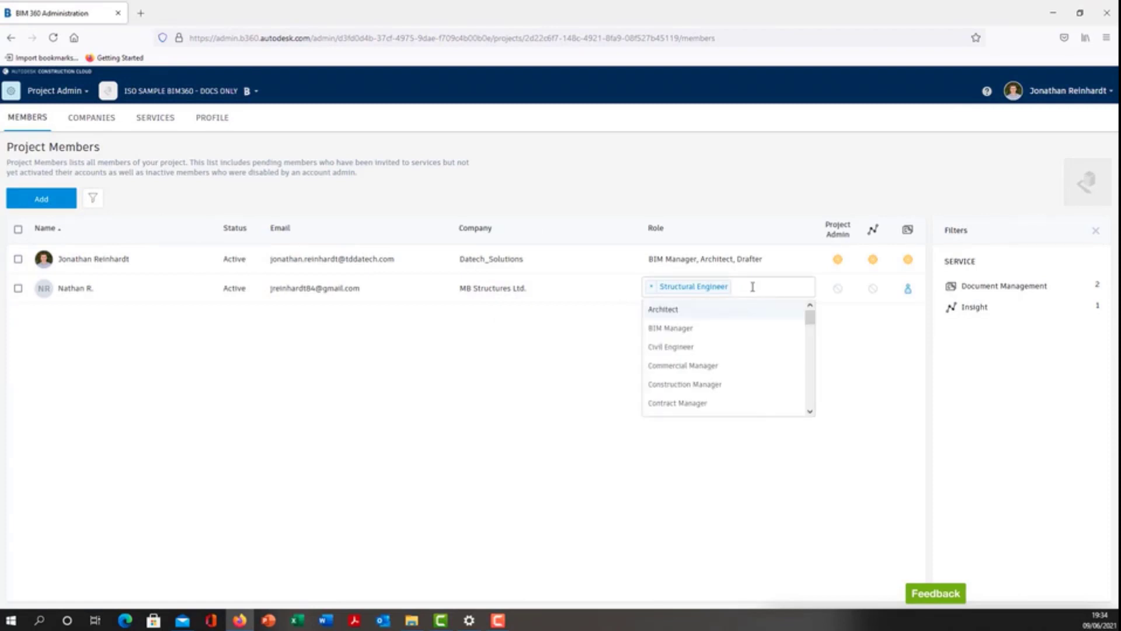
pyautogui.write('qu')
pyautogui.click(678, 330)
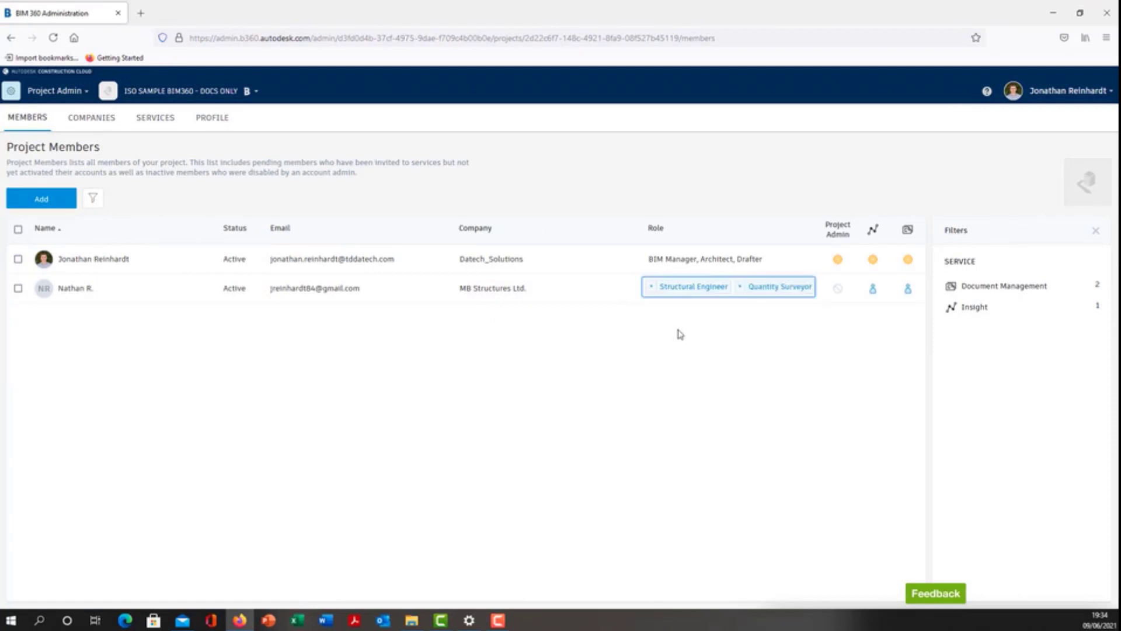
pyautogui.click(675, 380)
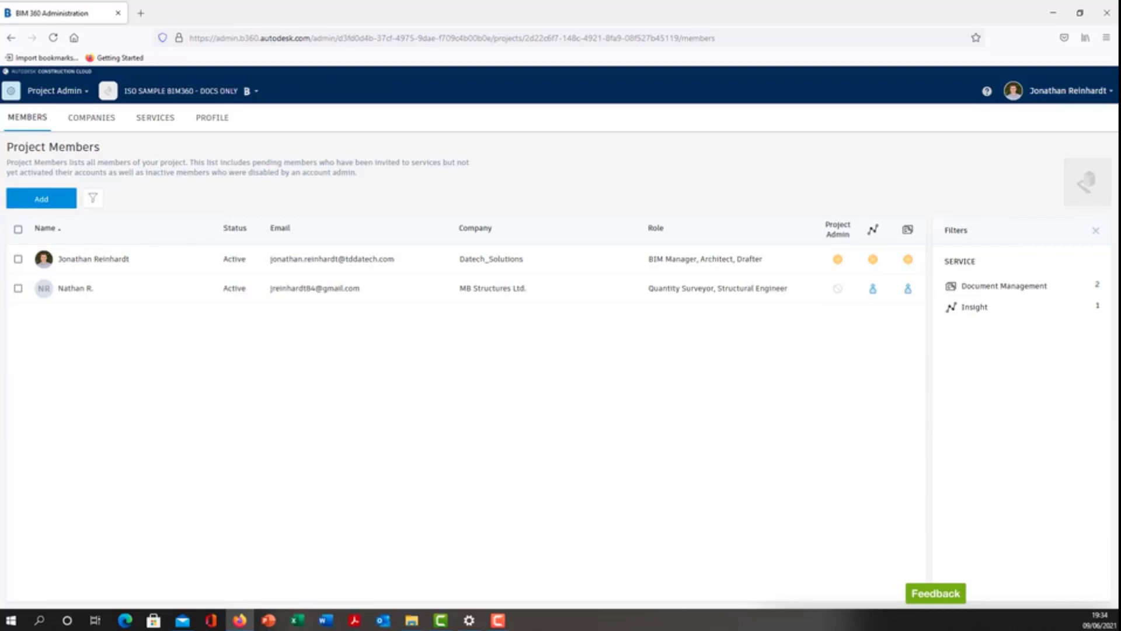
pyautogui.click(1056, 13)
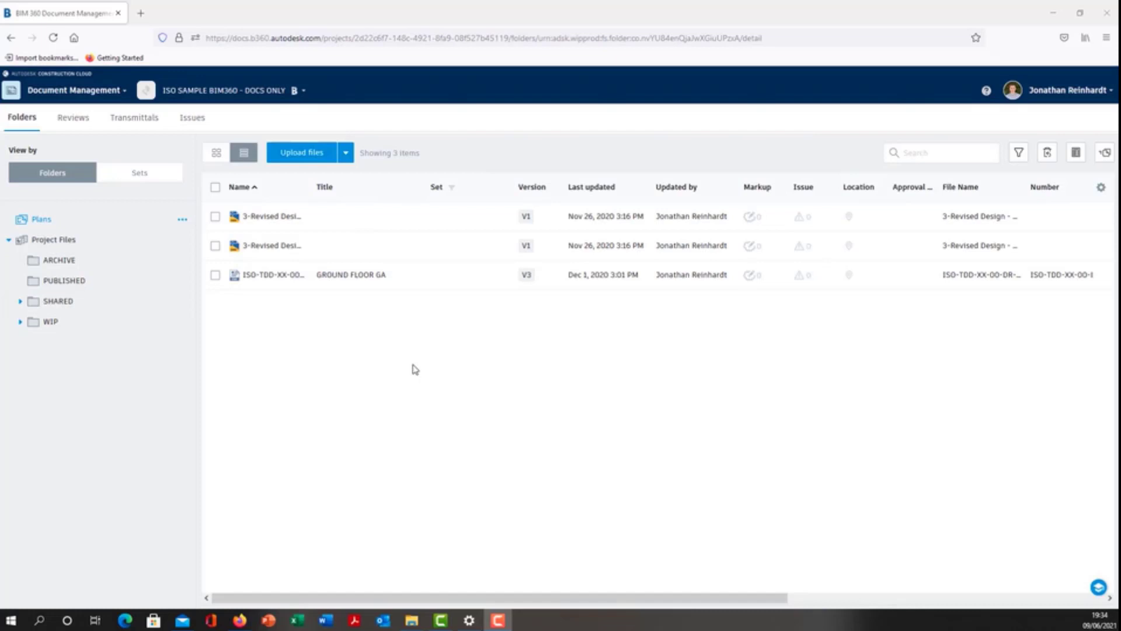
# Open the WIP Architecture (A) folder and start submitting ISO-DT-00-00-DR-A-0001.pdf for review
pyautogui.click(57, 327)
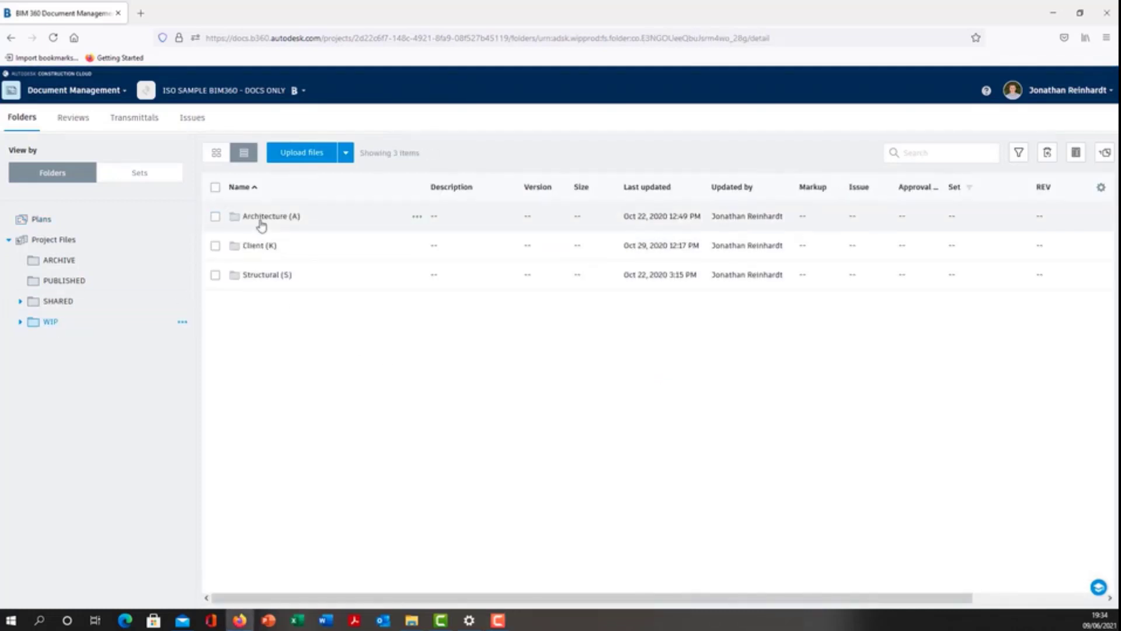
pyautogui.click(258, 220)
pyautogui.click(215, 216)
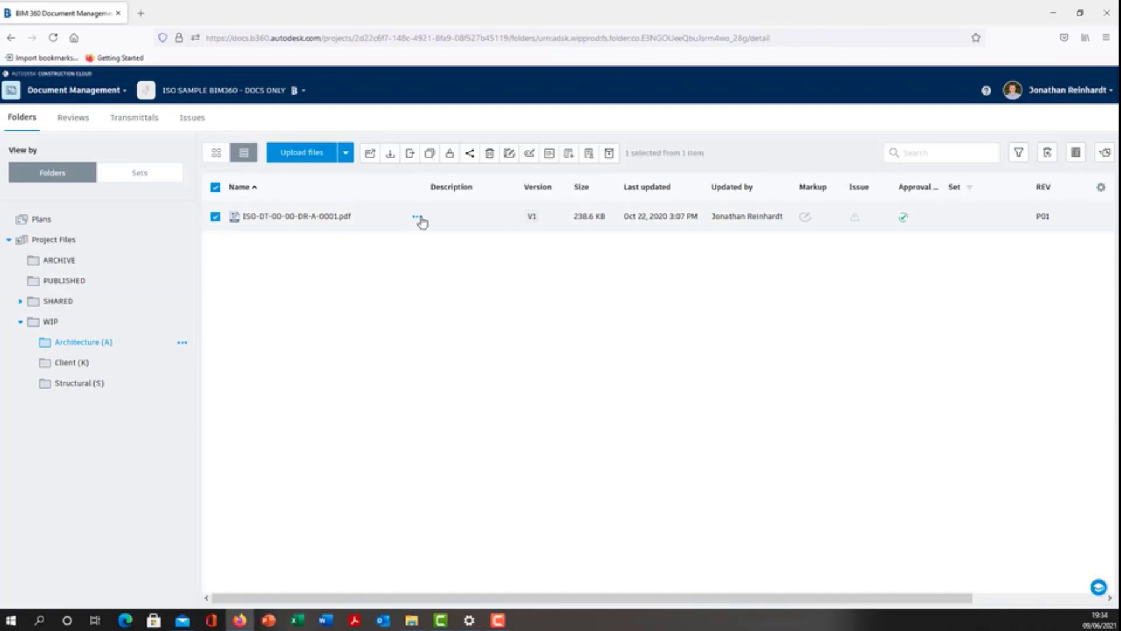
pyautogui.click(417, 216)
pyautogui.click(444, 451)
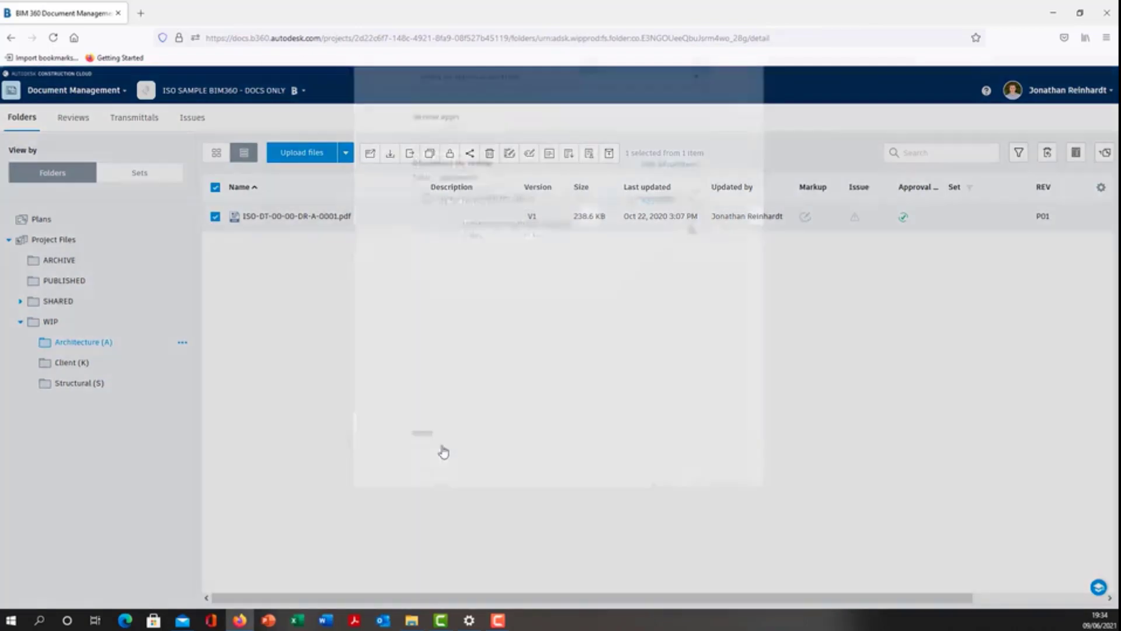
# Choose the File QA approval workflow, name the review GF Plan Initial Design and submit it
pyautogui.click(574, 179)
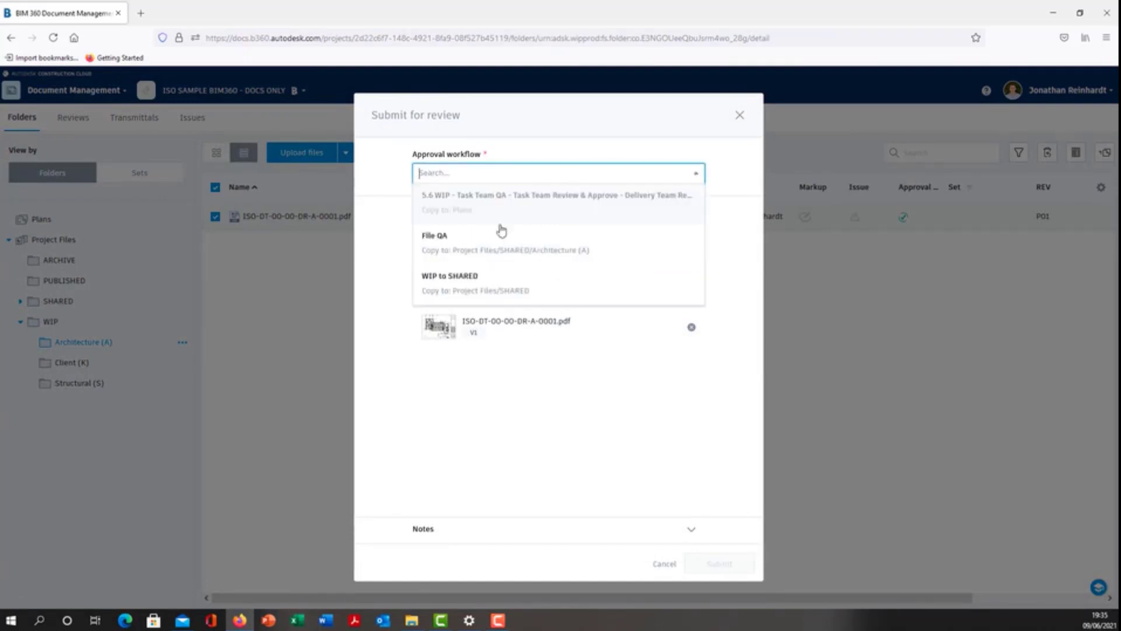
pyautogui.click(513, 245)
pyautogui.click(513, 362)
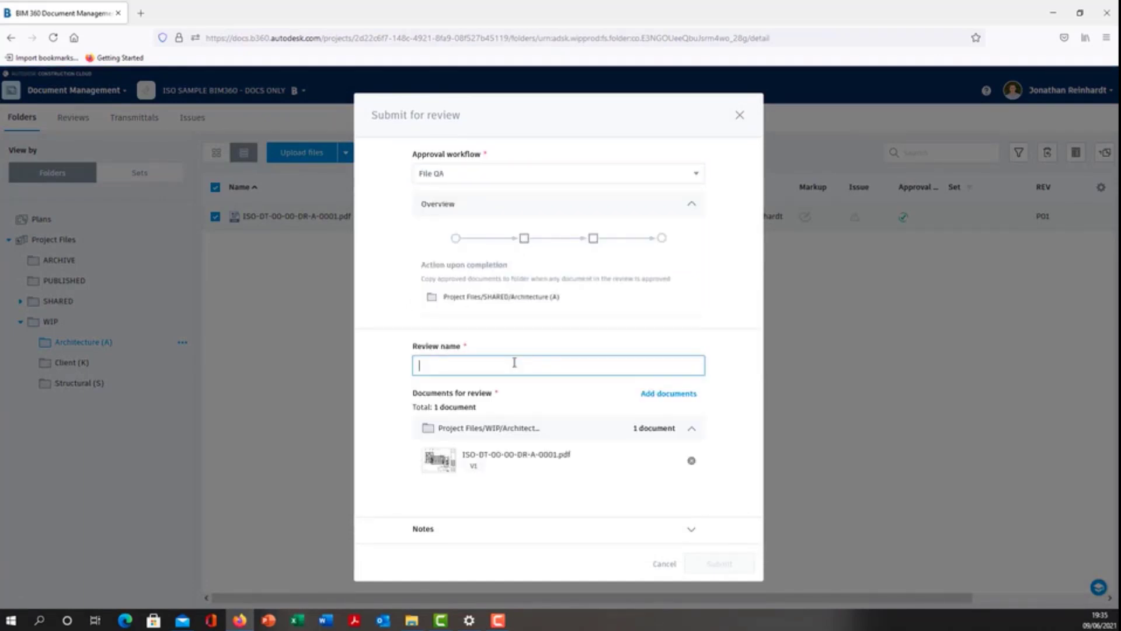
pyautogui.write('GF Plan Initial Design')
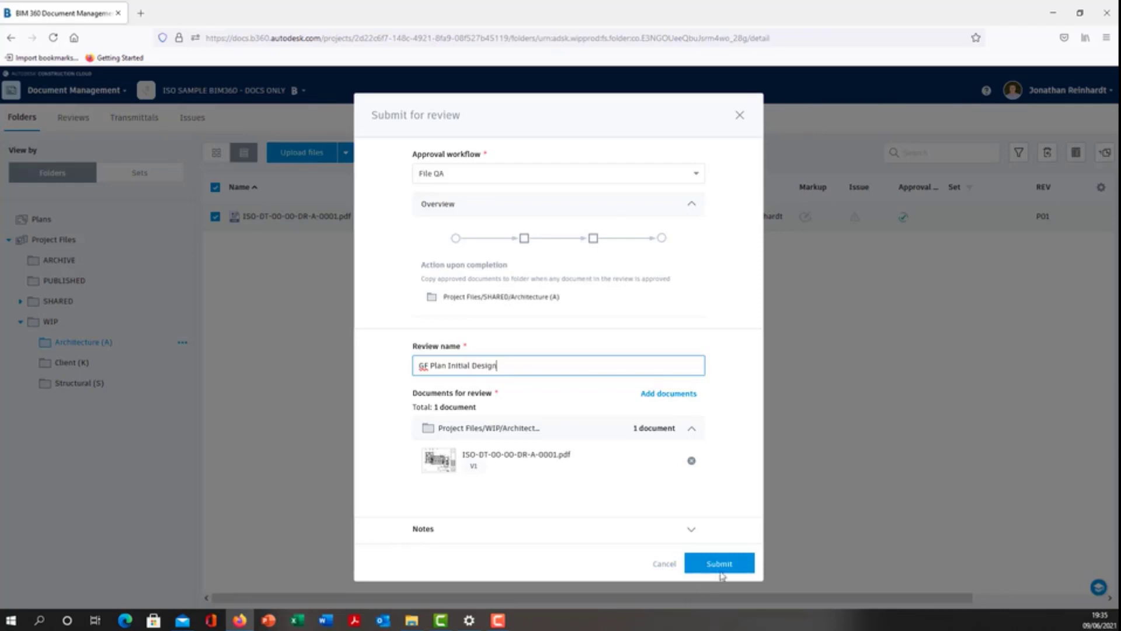
pyautogui.click(719, 562)
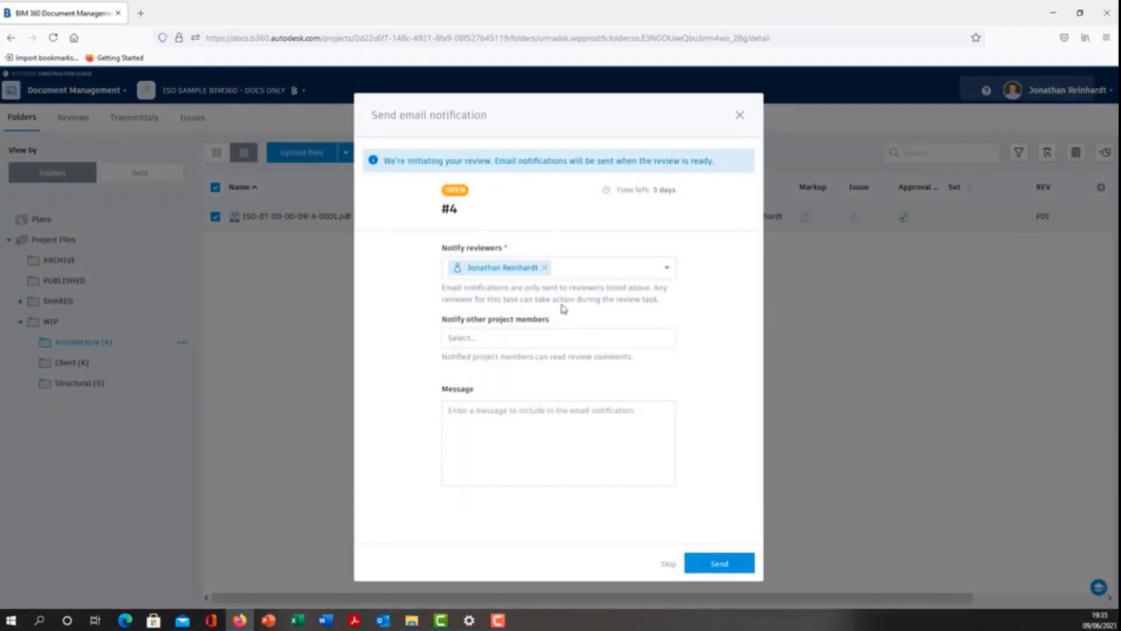
# Add the Datech_Solutions company to the other project members to notify and send the review's email notification
pyautogui.click(560, 343)
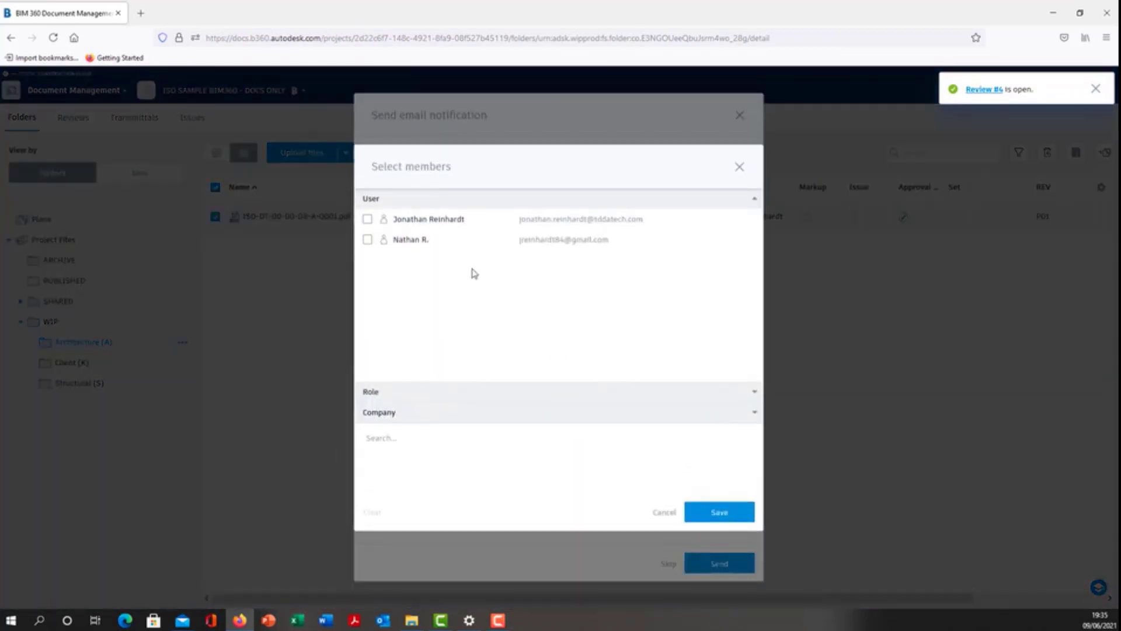
pyautogui.click(420, 413)
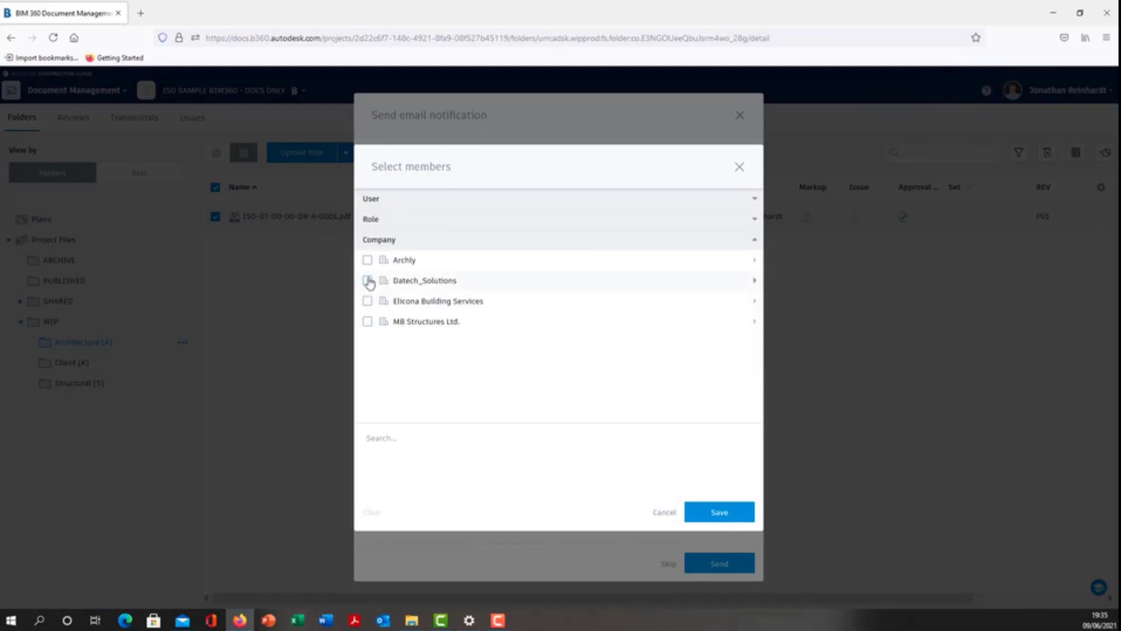
pyautogui.click(367, 280)
pyautogui.click(712, 513)
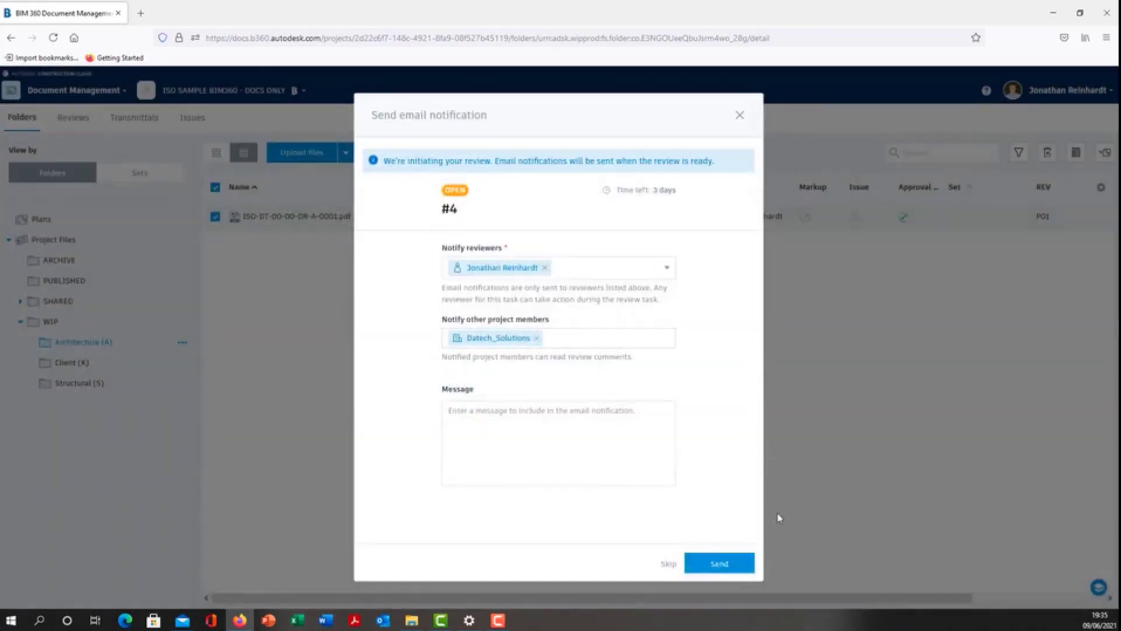
pyautogui.click(721, 564)
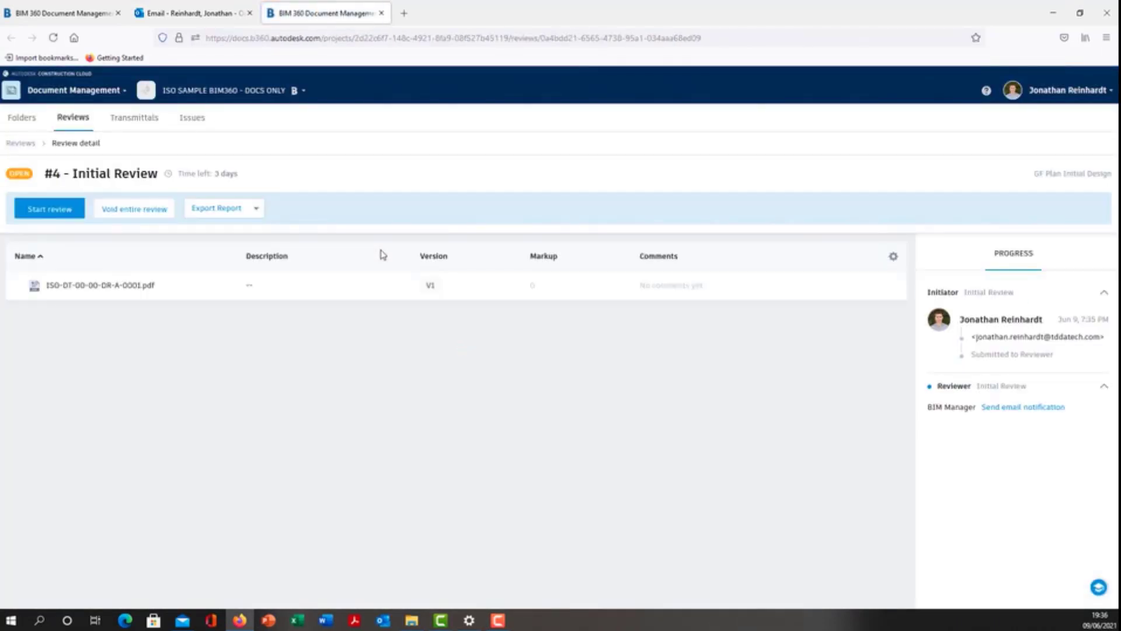
# Open the review's PDF to examine the ground floor plan and its issues list, and return to the review details
pyautogui.click(117, 286)
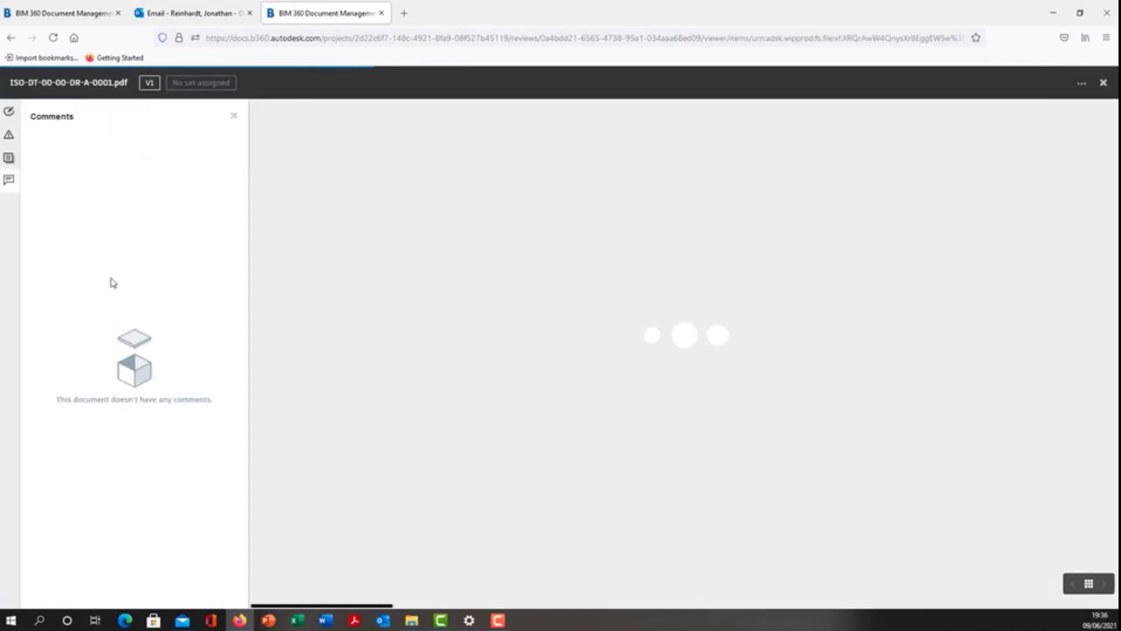
pyautogui.scroll(3, 737, 301)
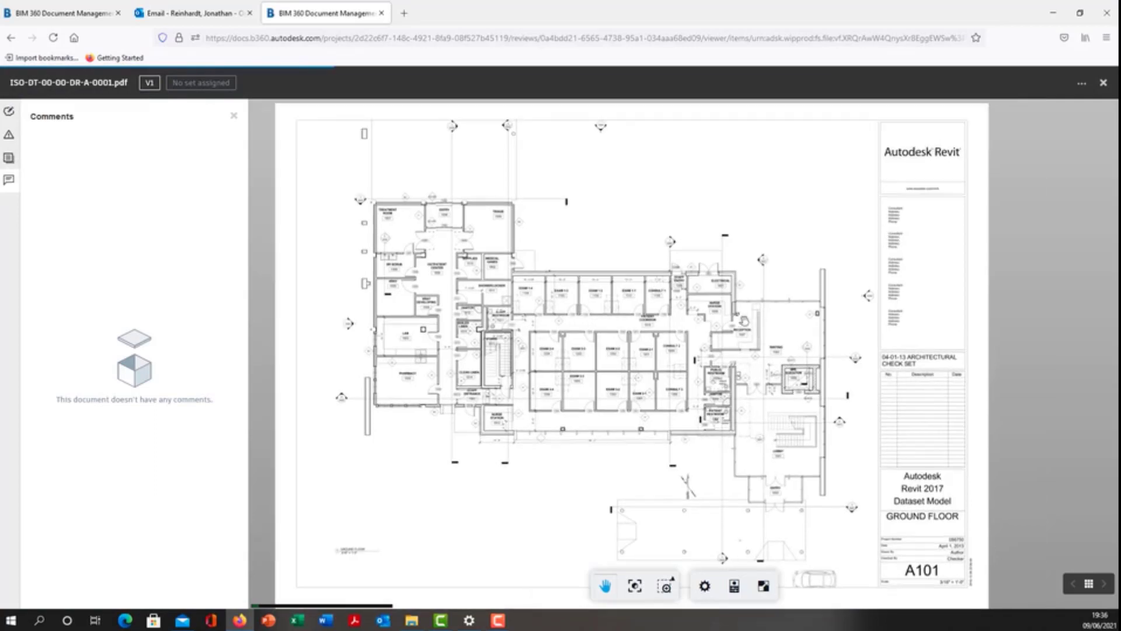
pyautogui.scroll(5, 737, 302)
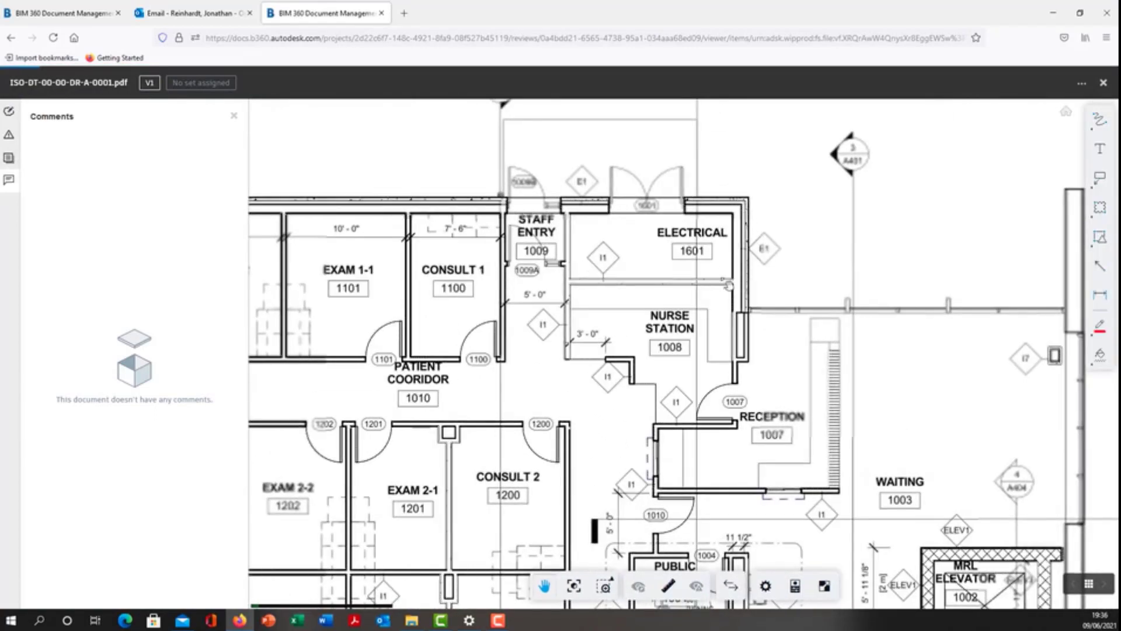
pyautogui.moveTo(687, 236); pyautogui.dragTo(688, 309)
pyautogui.scroll(-5, 643, 321)
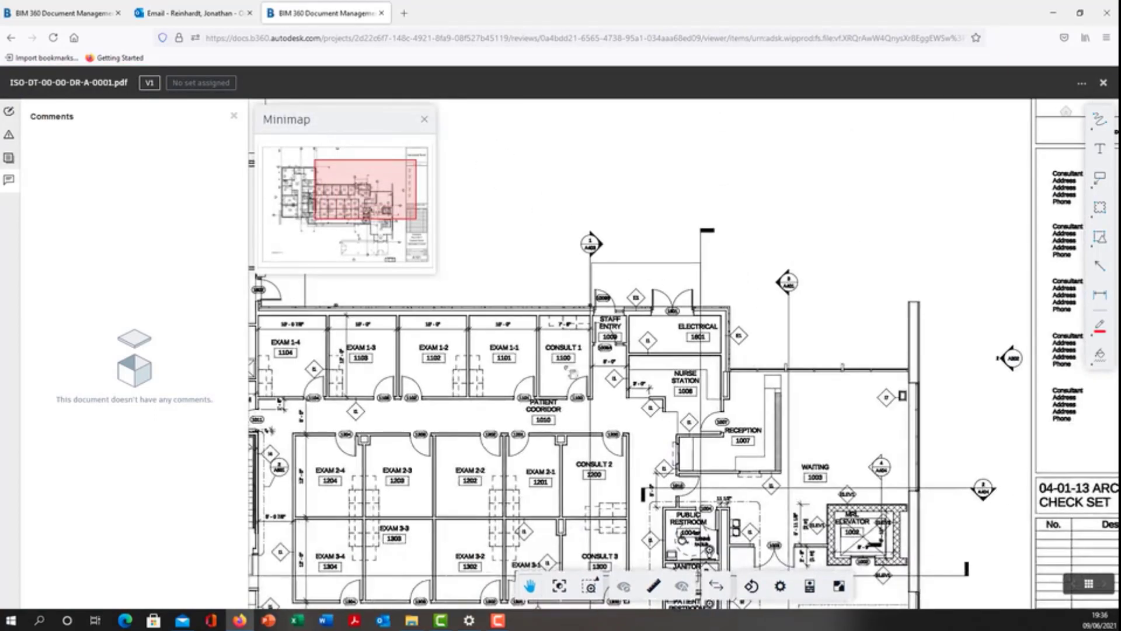
pyautogui.click(8, 134)
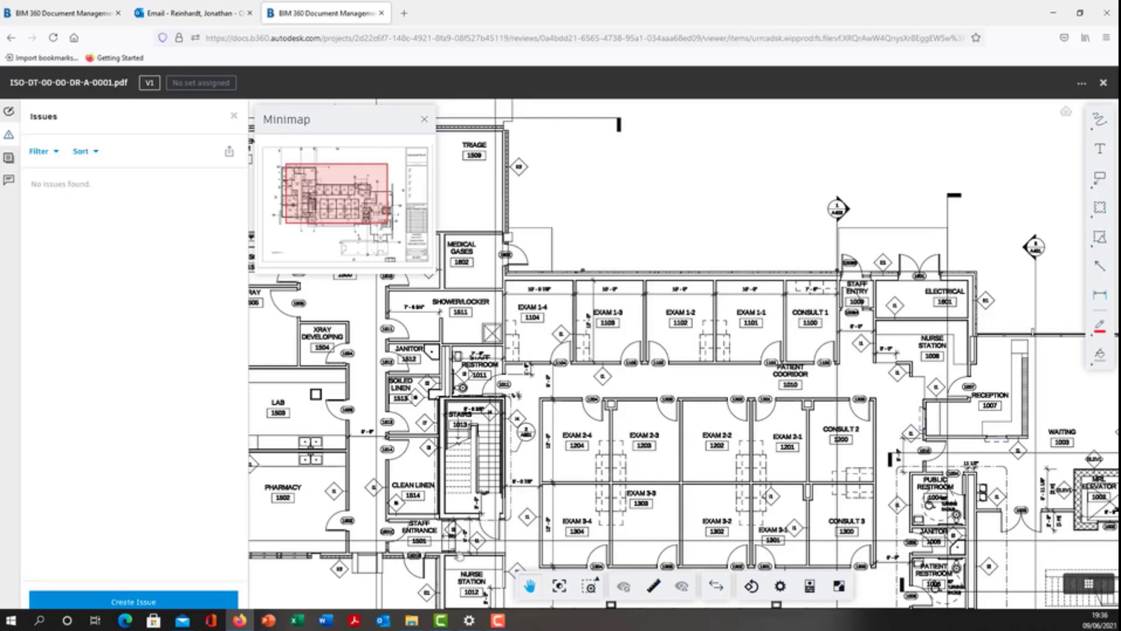
pyautogui.click(1102, 83)
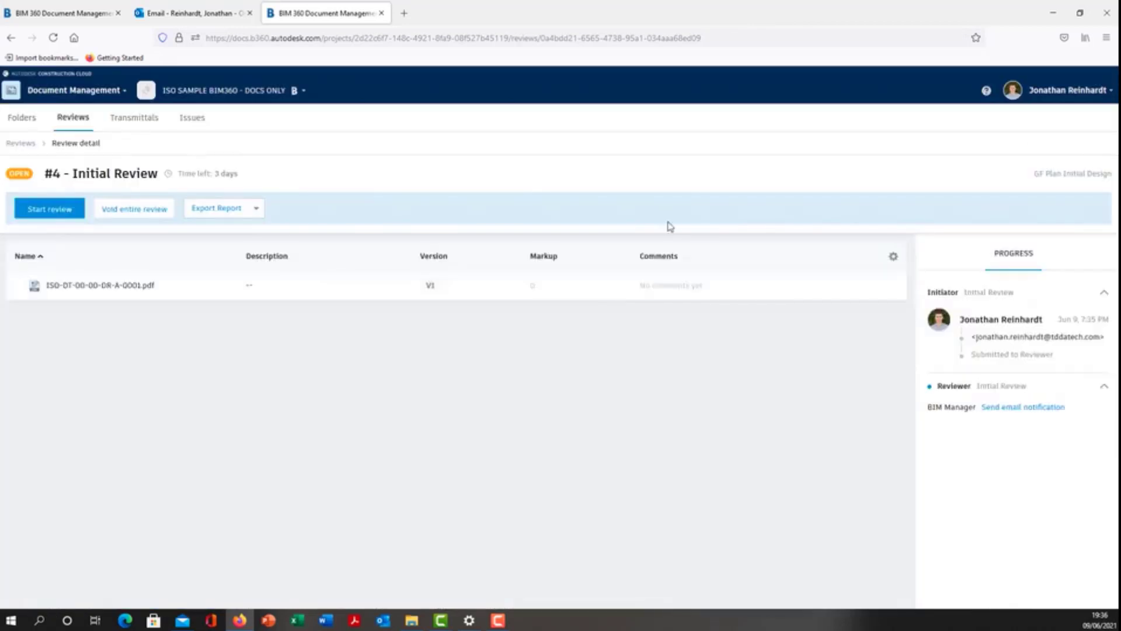
# Start the Initial Review task and submit it without adding comments or notes
pyautogui.click(53, 209)
pyautogui.click(722, 374)
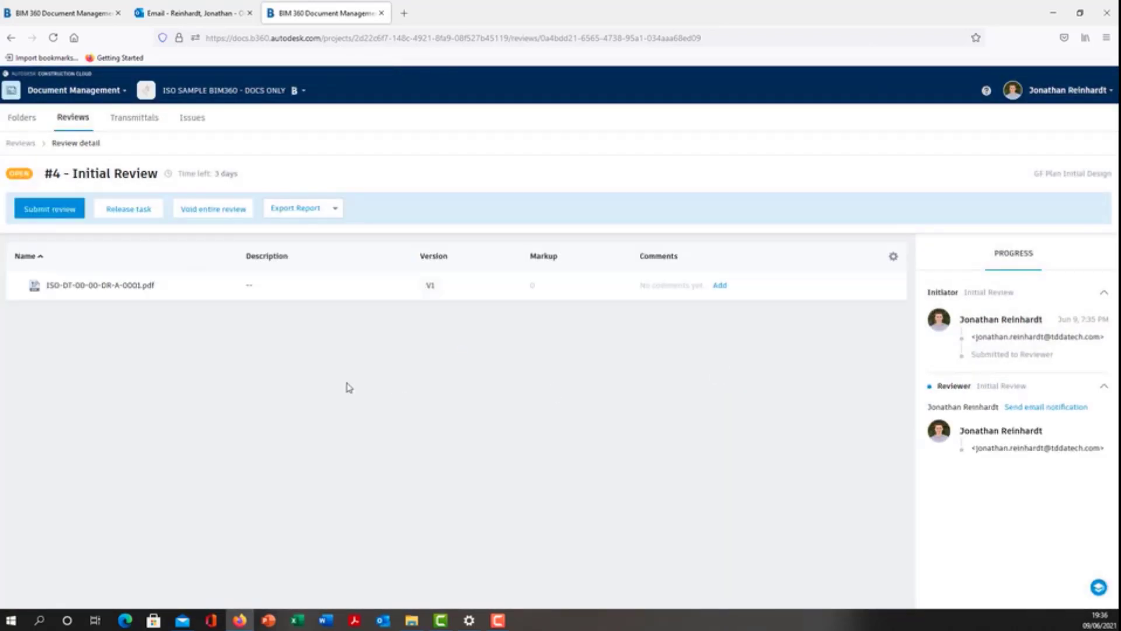
pyautogui.click(45, 212)
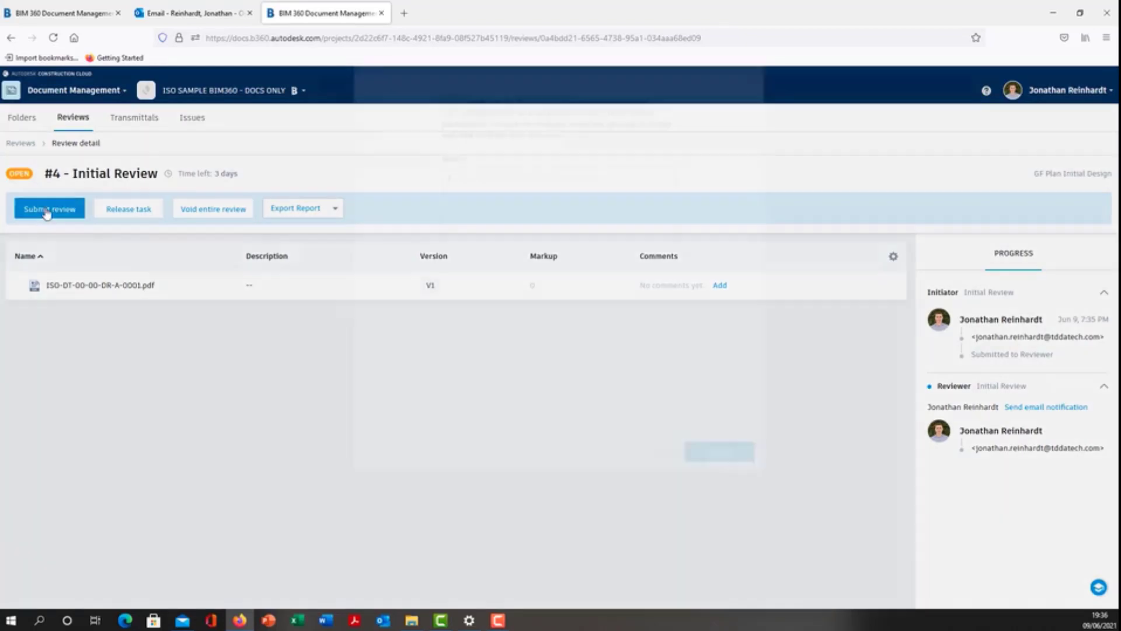
pyautogui.click(716, 574)
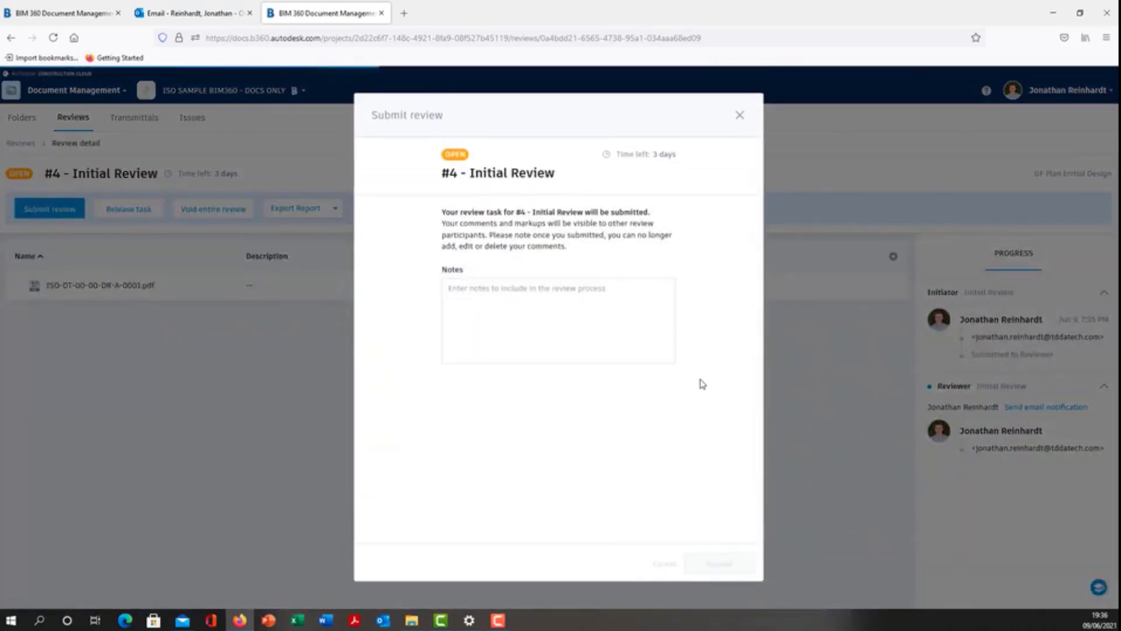